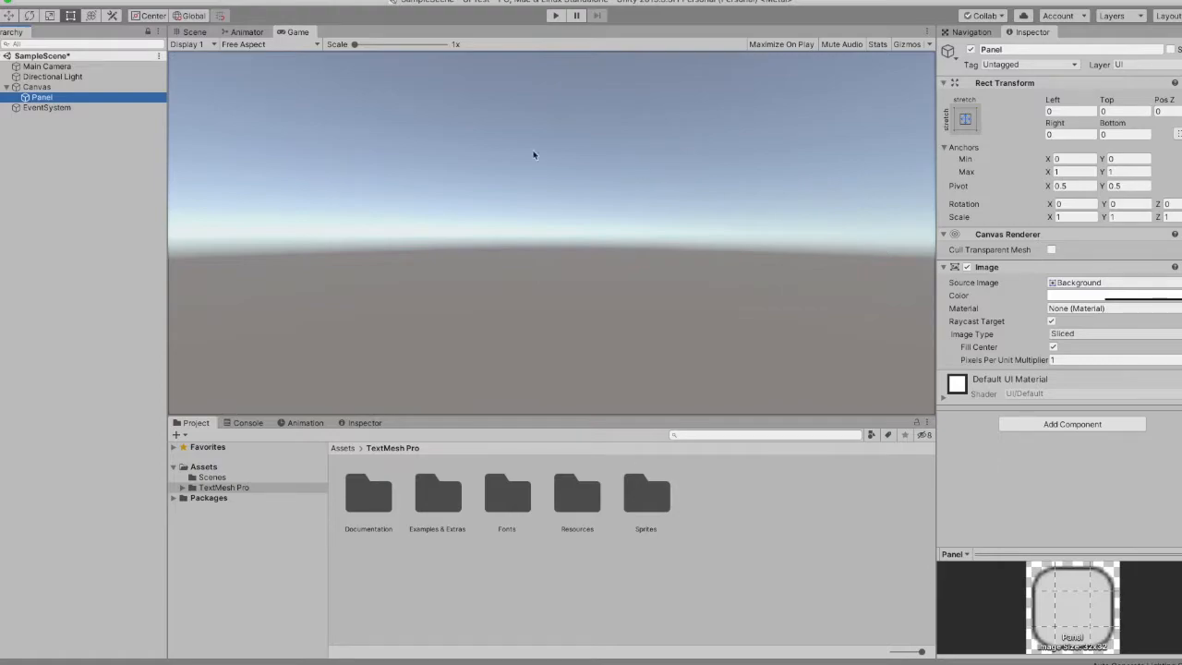
Set the panel's image colour to dark grey, hex 252525
{"action": "left_click", "coordinate": [1107, 295]}
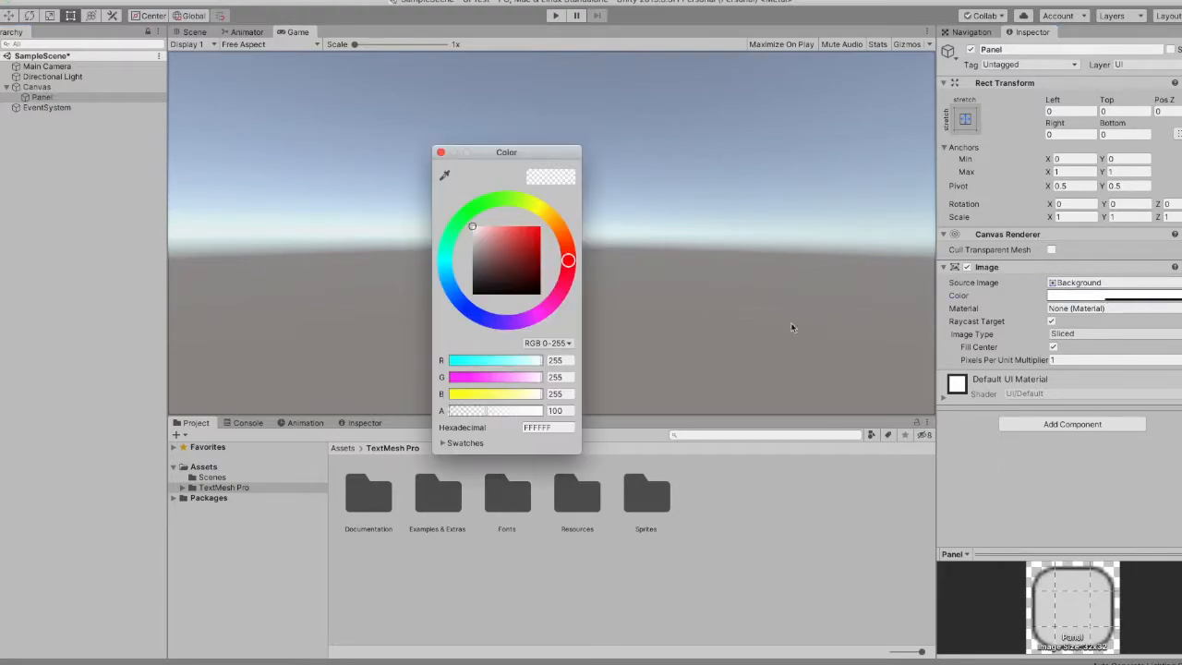
{"action": "mouse_move", "coordinate": [530, 245]}
{"action": "left_mouse_down"}
{"action": "mouse_move", "coordinate": [498, 279]}
{"action": "mouse_move", "coordinate": [466, 227]}
{"action": "mouse_move", "coordinate": [472, 285]}
{"action": "left_mouse_up"}
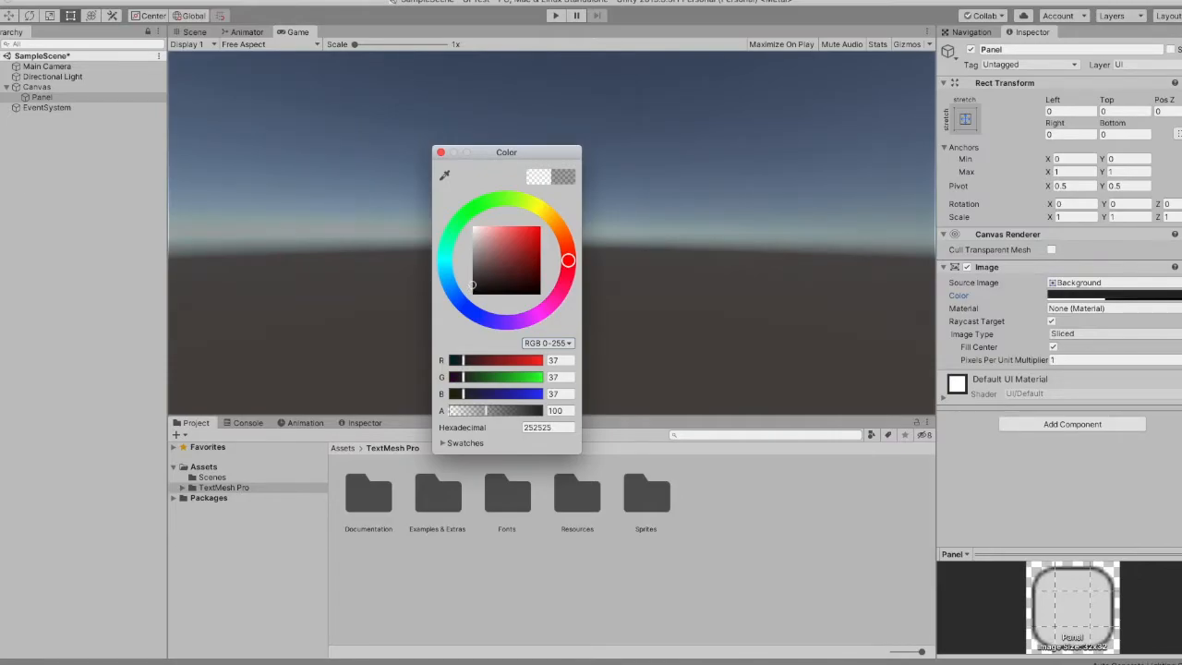
{"action": "left_click", "coordinate": [442, 151]}
Add a standard UI Text element as a child of Panel and set its content to "UI Test"
{"action": "right_click", "coordinate": [49, 99]}
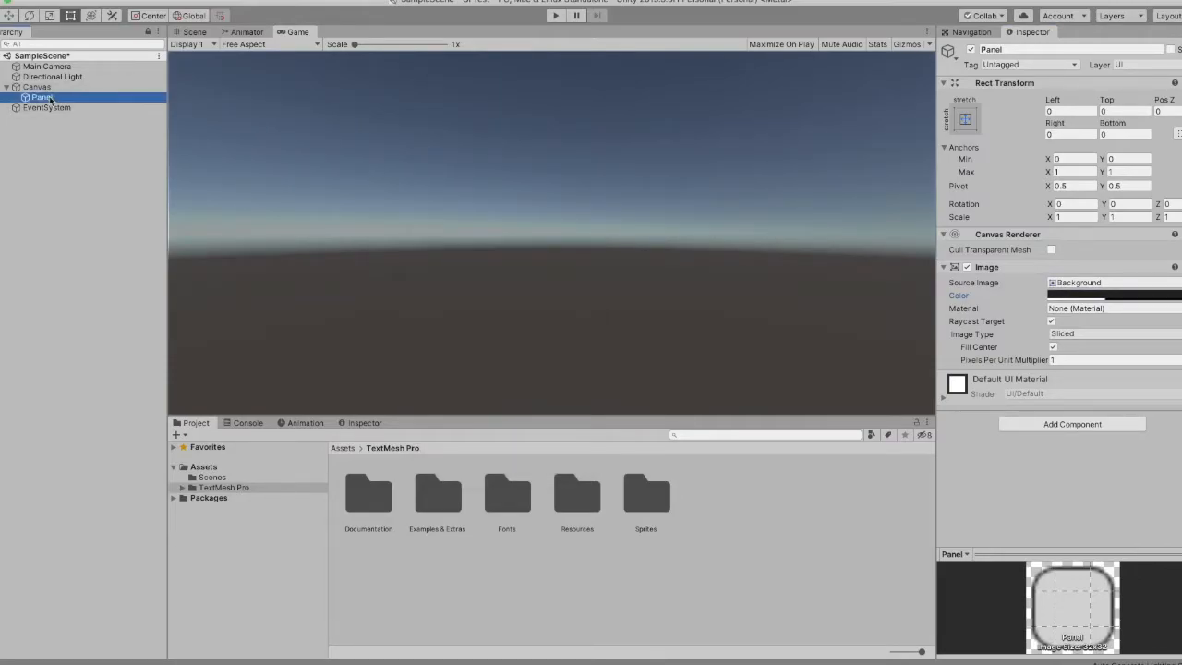
{"action": "mouse_move", "coordinate": [112, 270]}
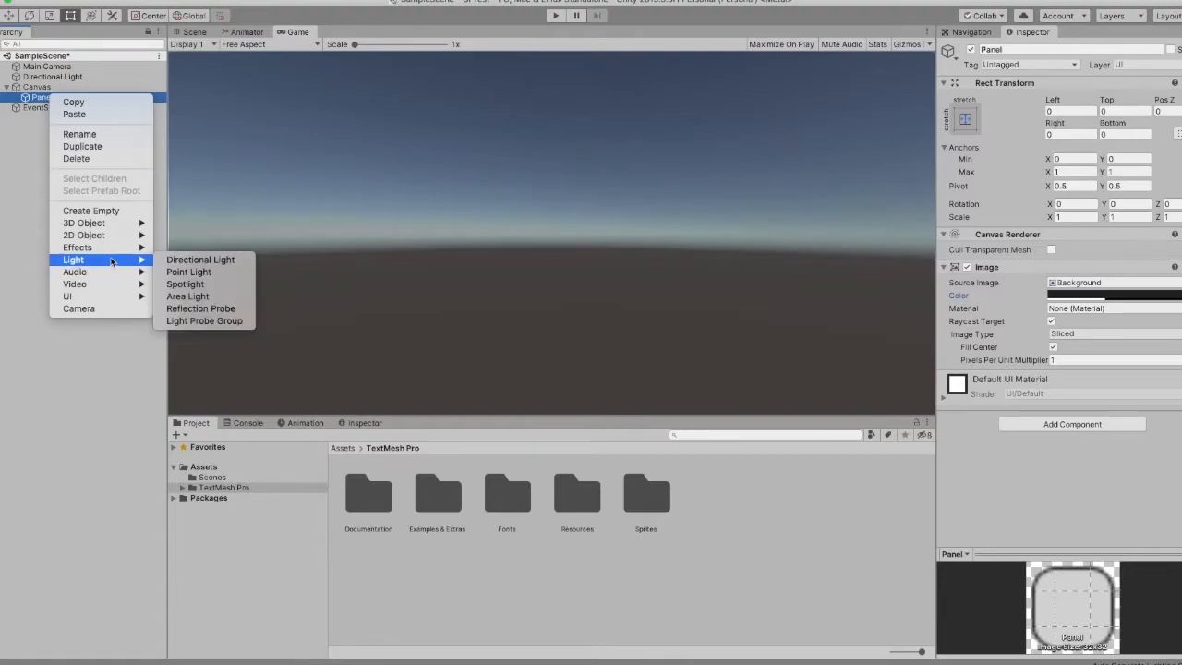
{"action": "mouse_move", "coordinate": [104, 303]}
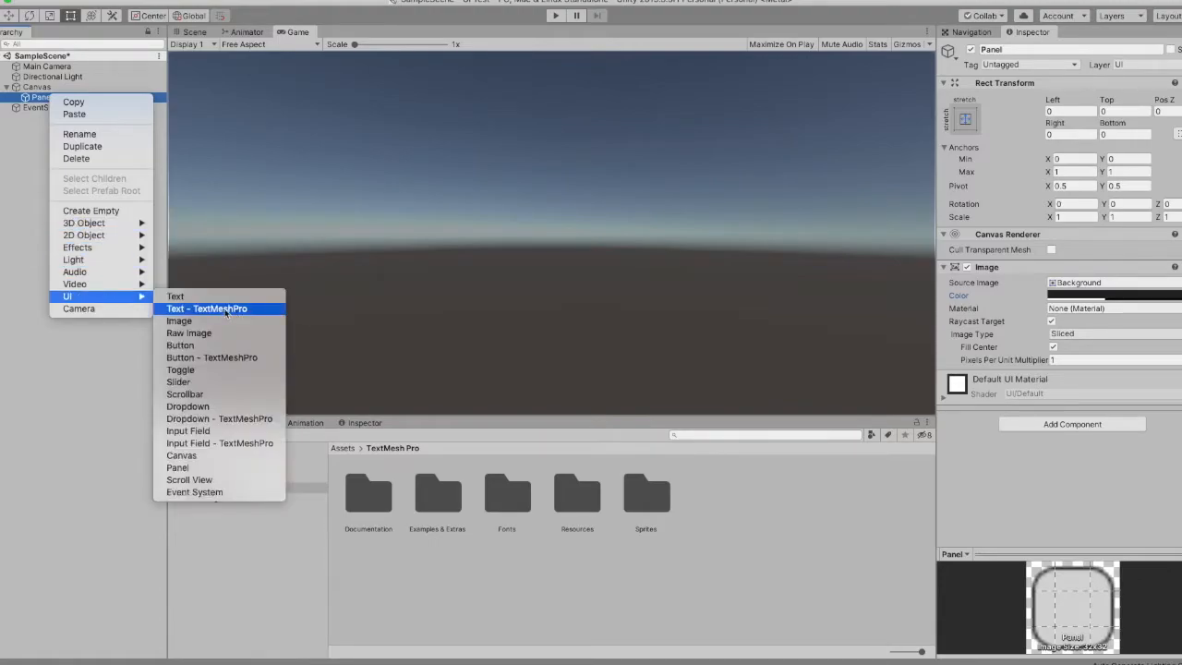
{"action": "left_click", "coordinate": [214, 297]}
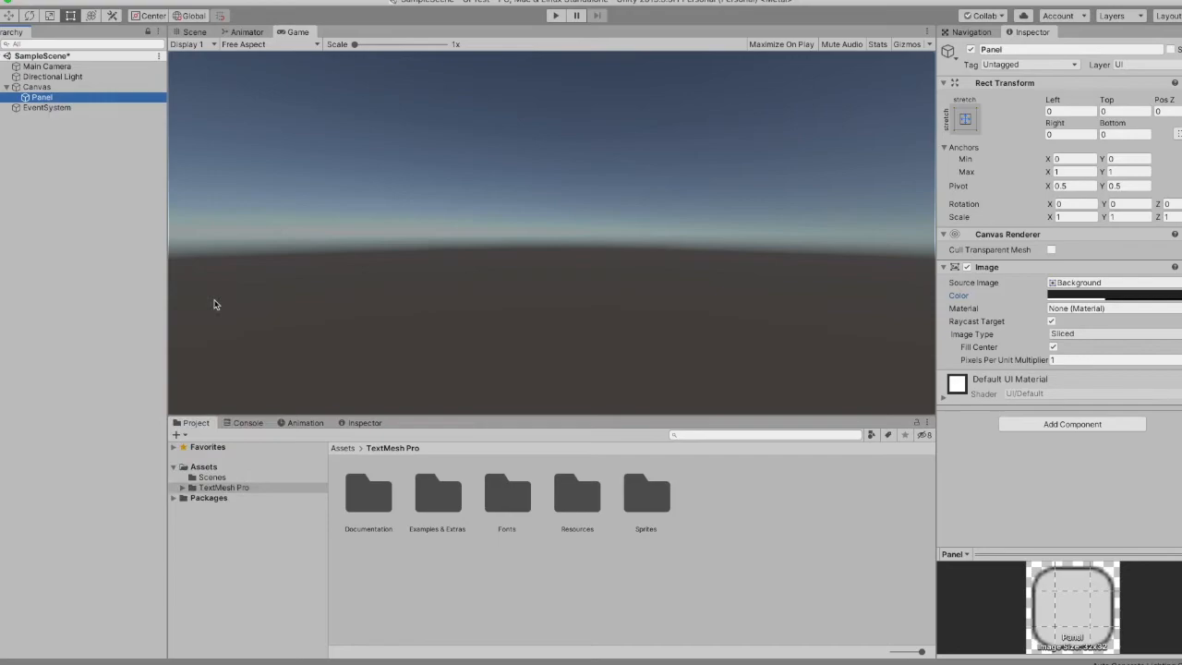
{"action": "left_click", "coordinate": [1045, 302]}
{"action": "triple_click", "coordinate": [1046, 299]}
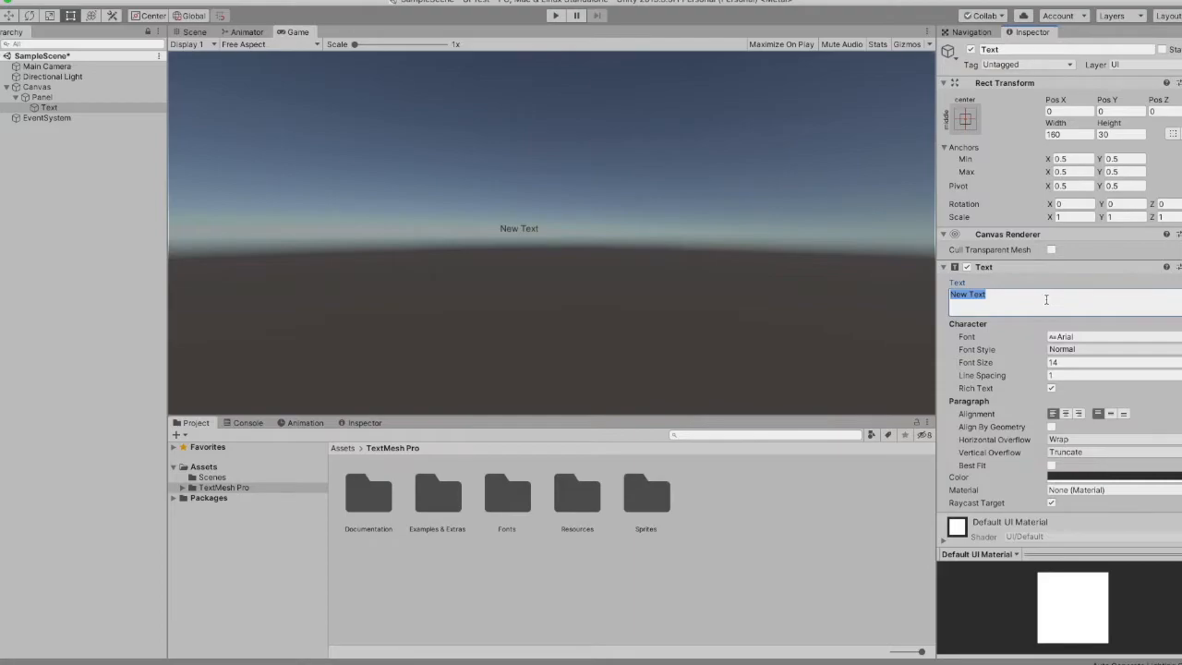
{"action": "type", "text": "UI Tes"}
Set the title text's font size to 50, enlarge its box to about 233.7 by 91.1, and place it near the panel's upper-left corner
{"action": "left_click", "coordinate": [1119, 362]}
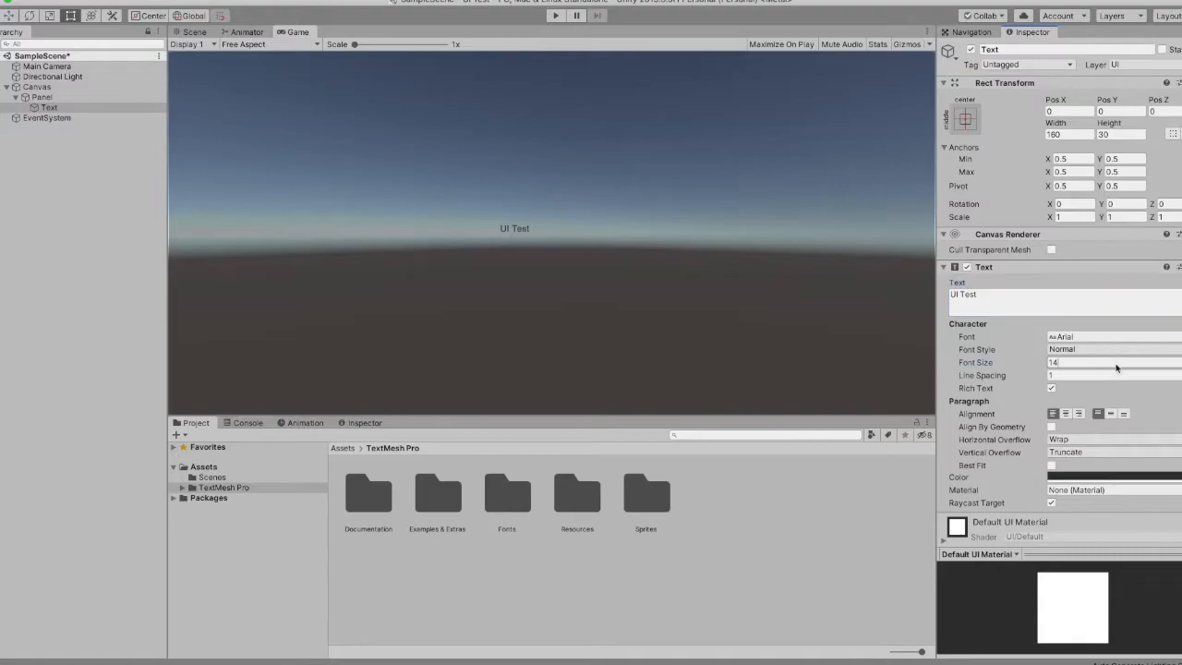
{"action": "type", "text": "50"}
{"action": "left_click", "coordinate": [182, 43]}
{"action": "left_click", "coordinate": [186, 33]}
{"action": "left_click", "coordinate": [190, 32]}
{"action": "left_click_drag", "start_coordinate": [523, 280], "coordinate": [399, 216]}
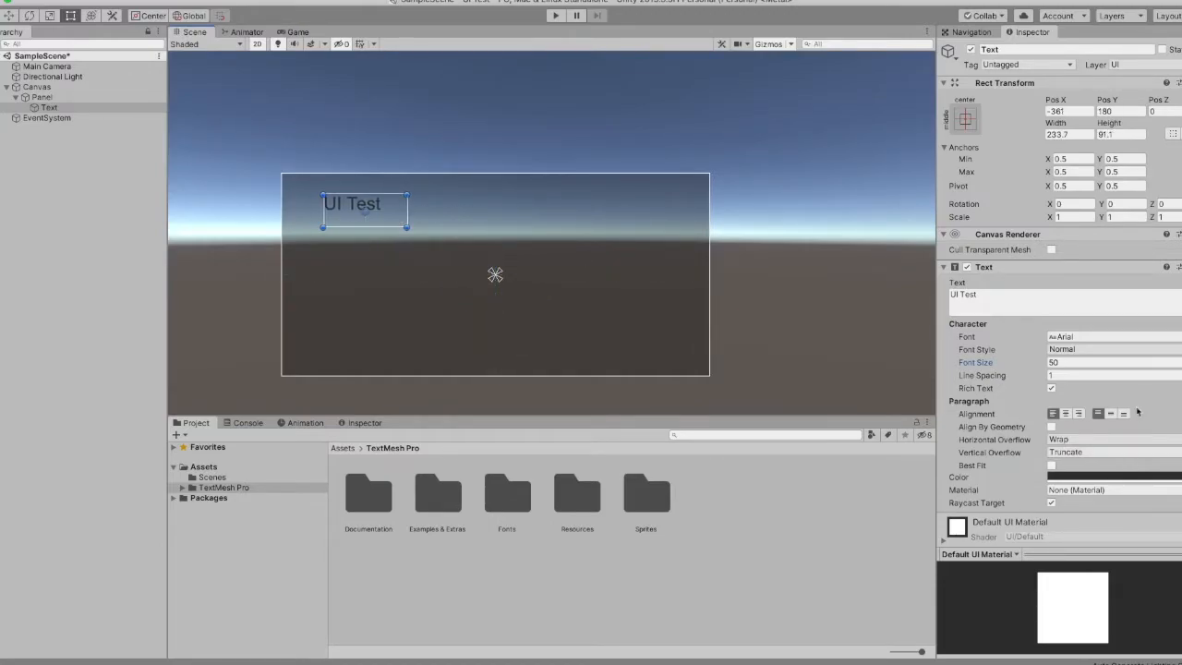
Format the title text with the Bangers font, size 70, and centre it horizontally
{"action": "left_click", "coordinate": [1178, 336]}
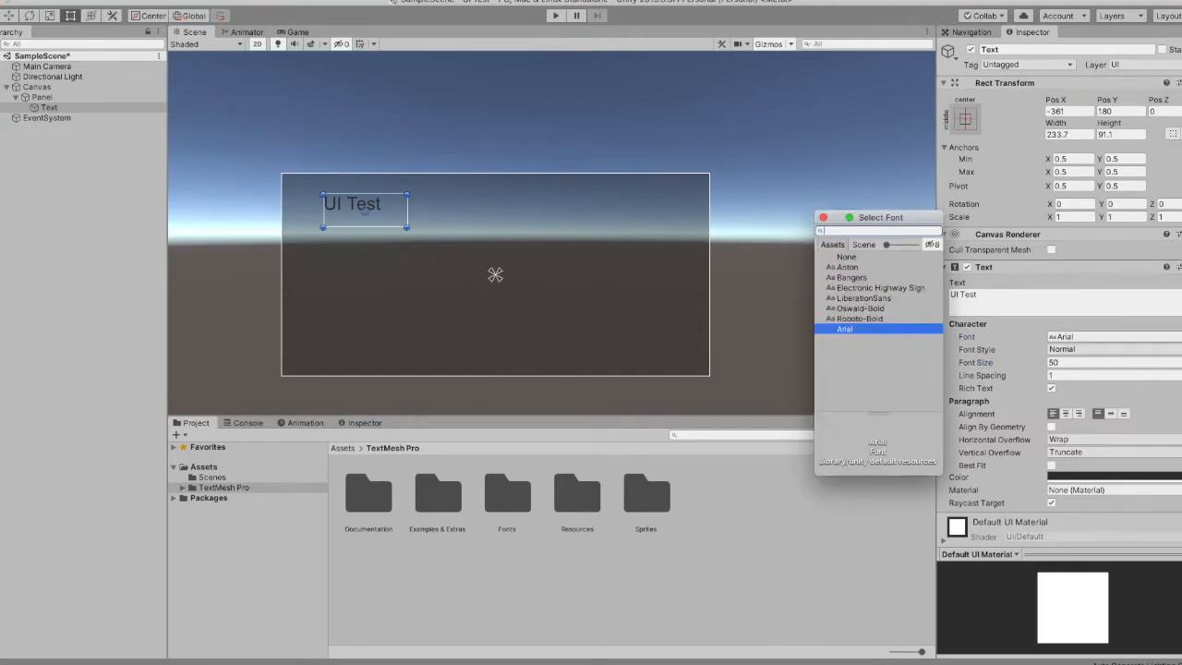
{"action": "left_click", "coordinate": [849, 277]}
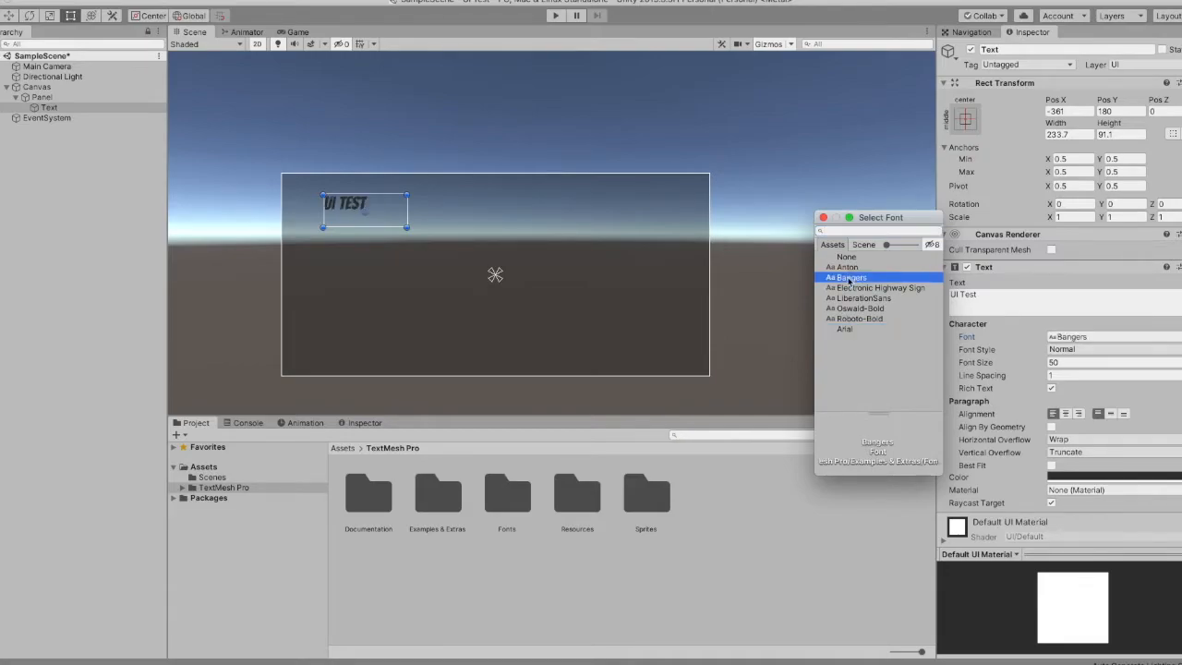
{"action": "left_click", "coordinate": [1065, 363]}
{"action": "type", "text": "70"}
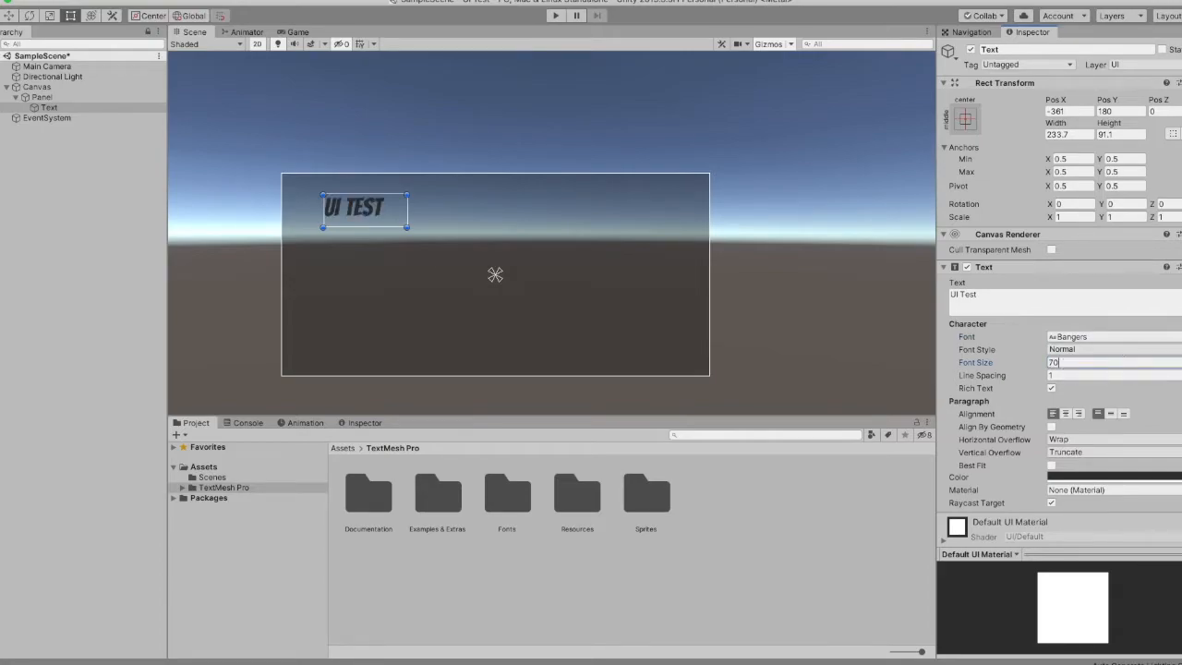
{"action": "left_click", "coordinate": [1065, 414]}
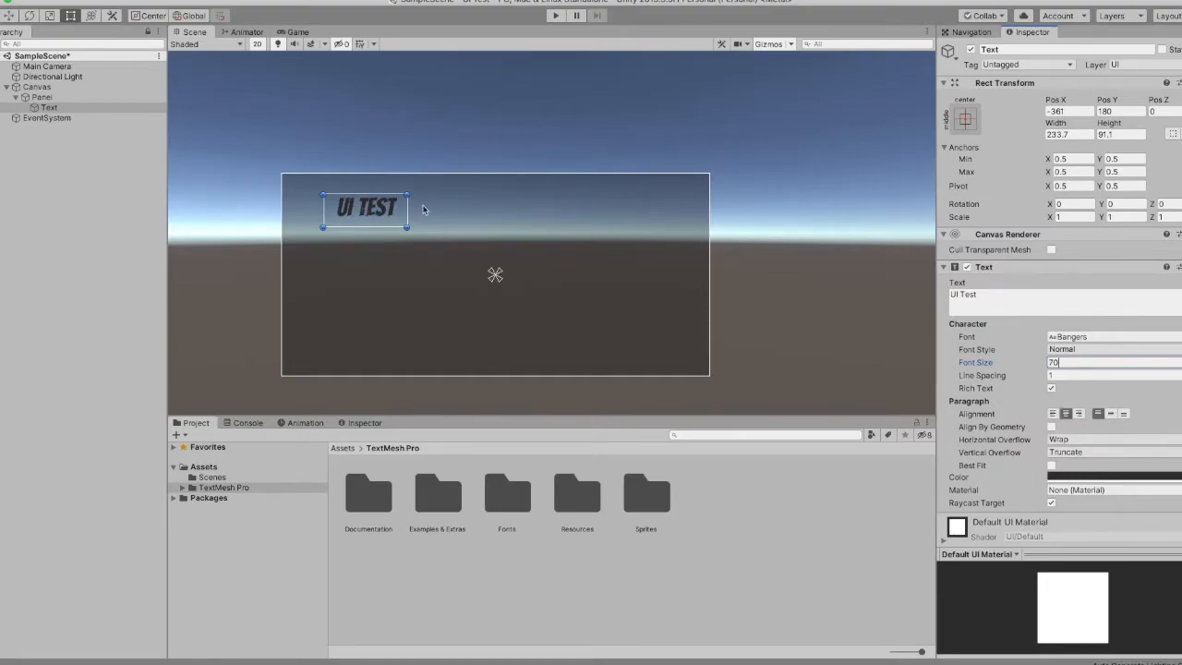
Add a standard UI Button under Panel, about 51.6 high, and place it below the title at about X -361, Y 48.8
{"action": "left_click", "coordinate": [46, 97]}
{"action": "right_click", "coordinate": [52, 99]}
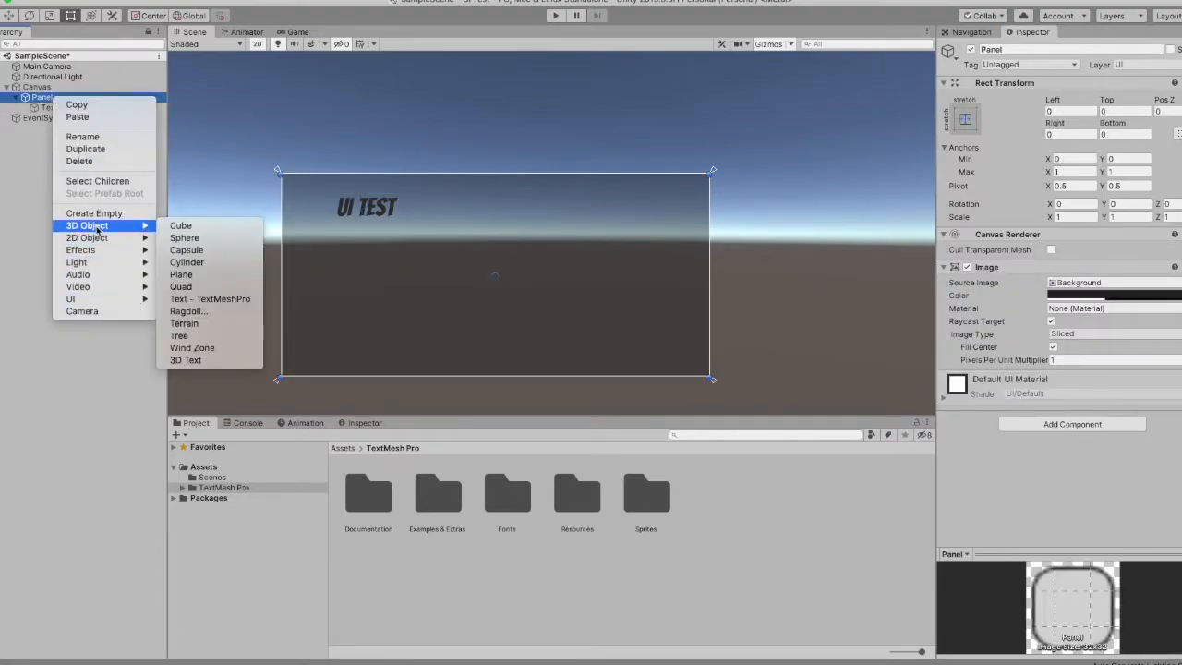
{"action": "mouse_move", "coordinate": [97, 299]}
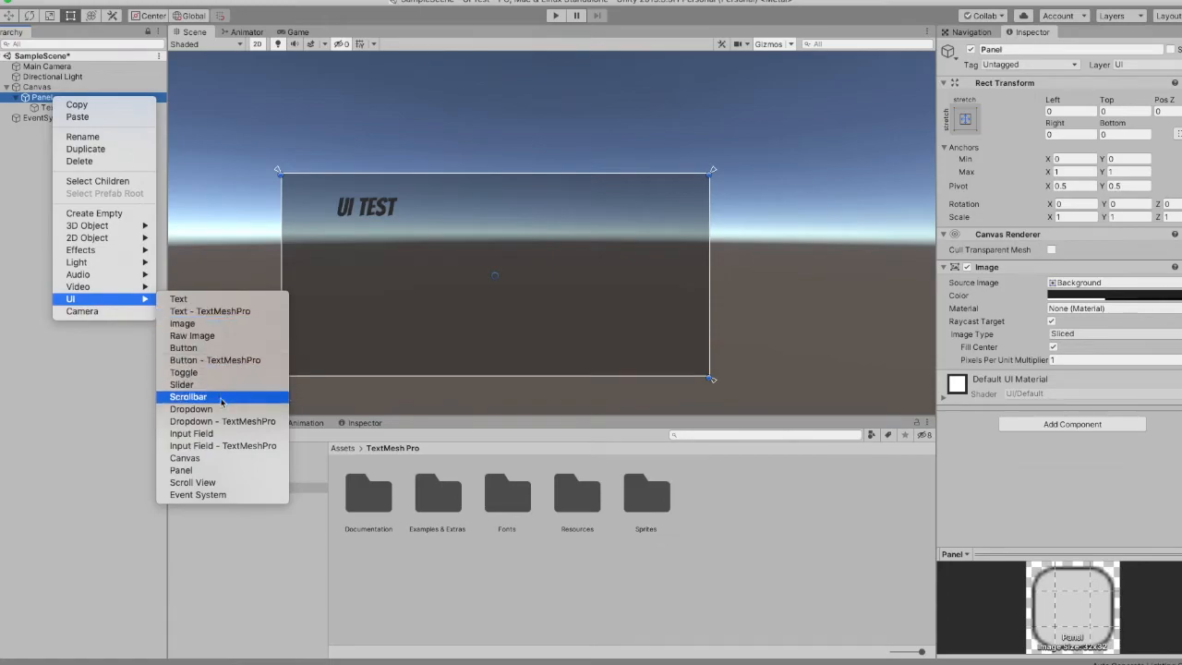
{"action": "left_click", "coordinate": [207, 348]}
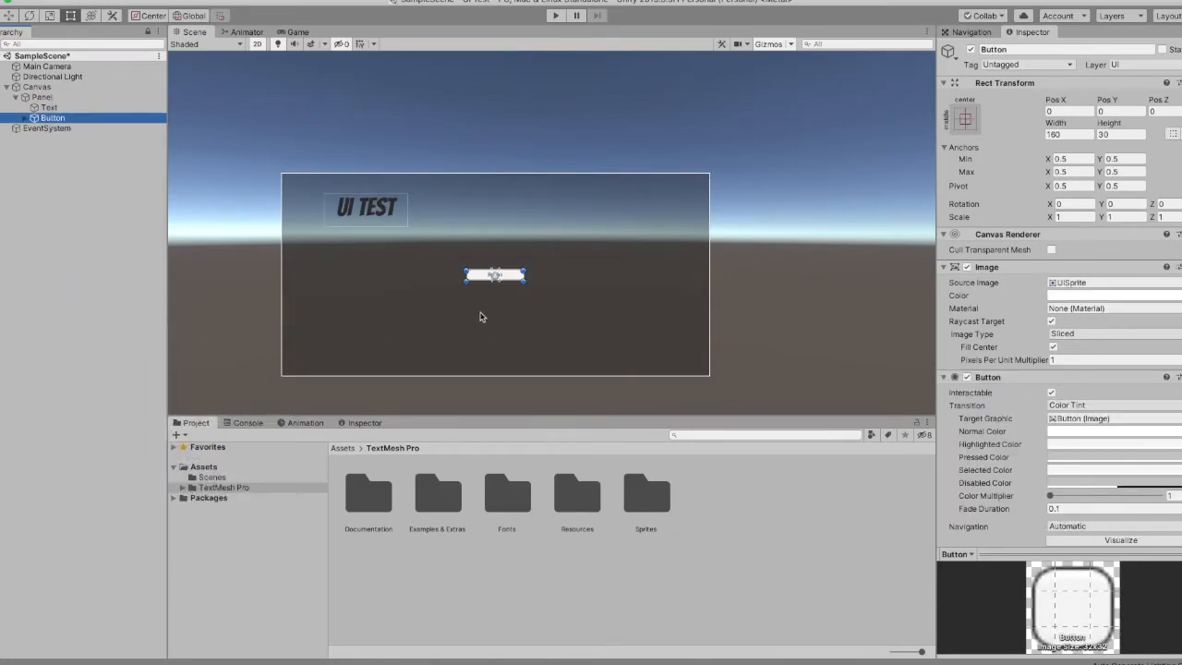
{"action": "left_click_drag", "start_coordinate": [510, 281], "coordinate": [364, 280]}
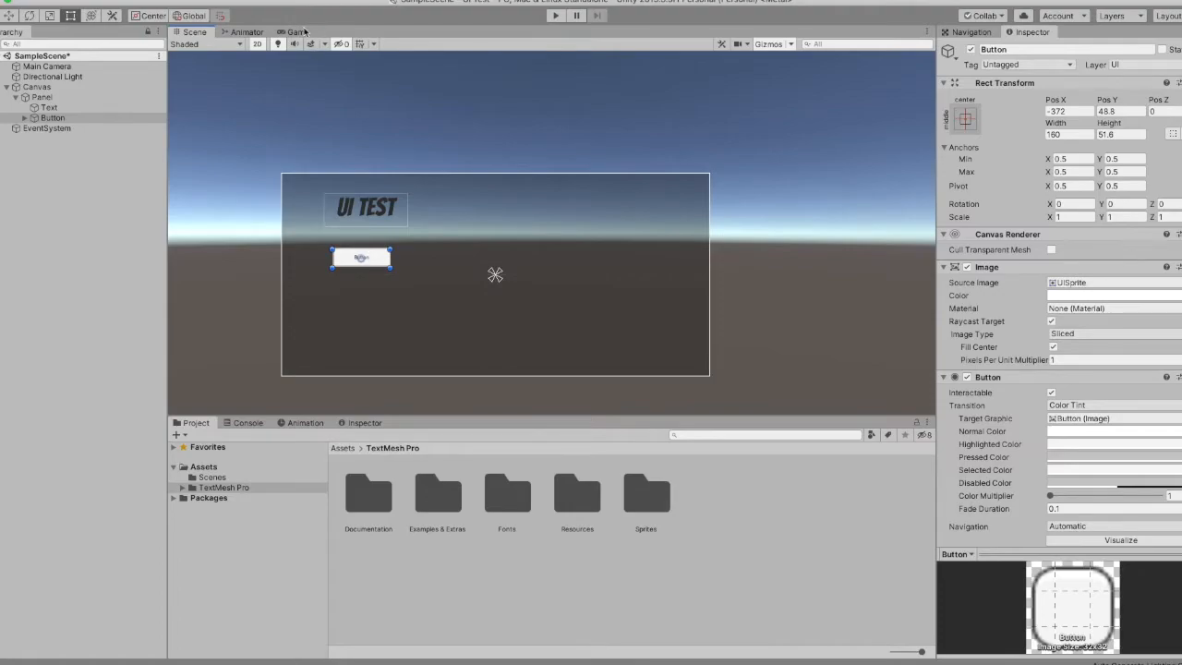
{"action": "left_click", "coordinate": [303, 33]}
{"action": "left_click", "coordinate": [194, 33]}
{"action": "left_click_drag", "start_coordinate": [384, 261], "coordinate": [389, 260]}
Change the button's image colour from white to a medium grey
{"action": "left_click", "coordinate": [1085, 302]}
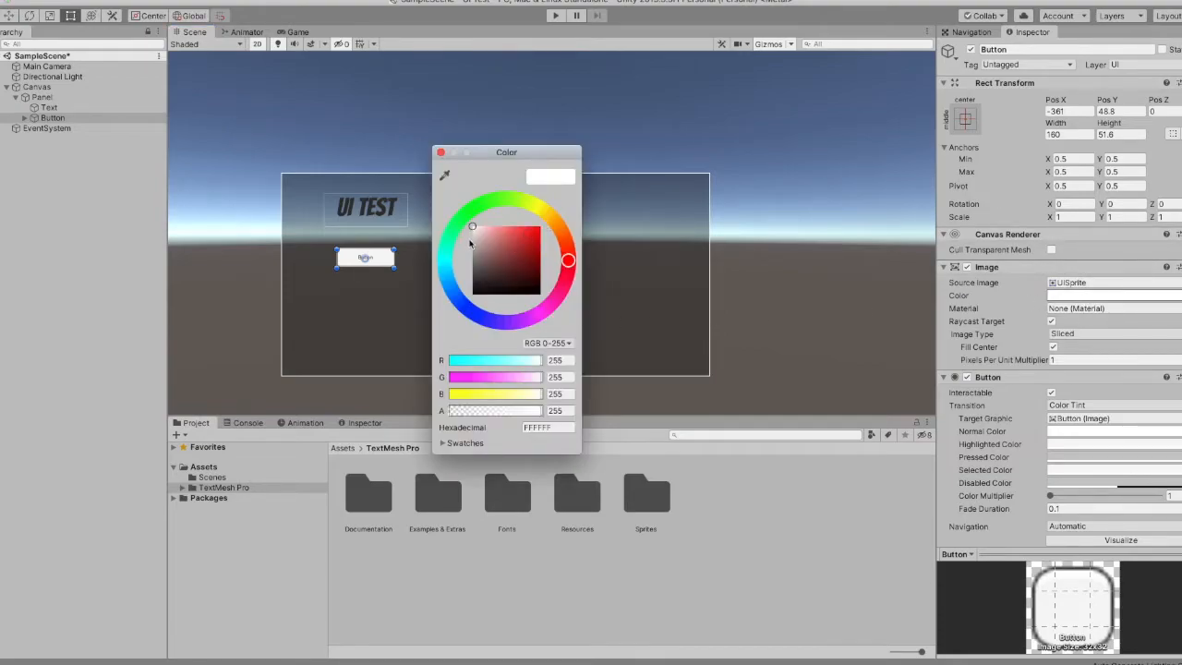
{"action": "left_click", "coordinate": [474, 233]}
{"action": "left_click_drag", "start_coordinate": [457, 247], "coordinate": [460, 260]}
{"action": "left_click", "coordinate": [442, 153]}
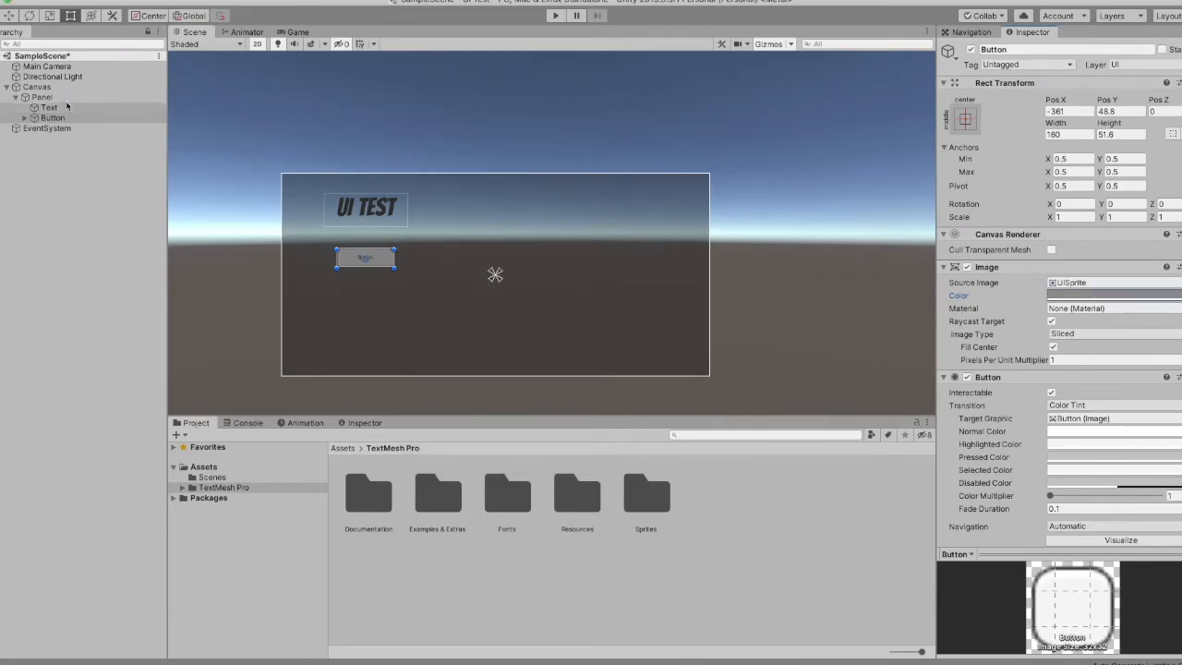
Change the text of the button's child label to "Play"
{"action": "left_click", "coordinate": [25, 118]}
{"action": "left_click", "coordinate": [58, 128]}
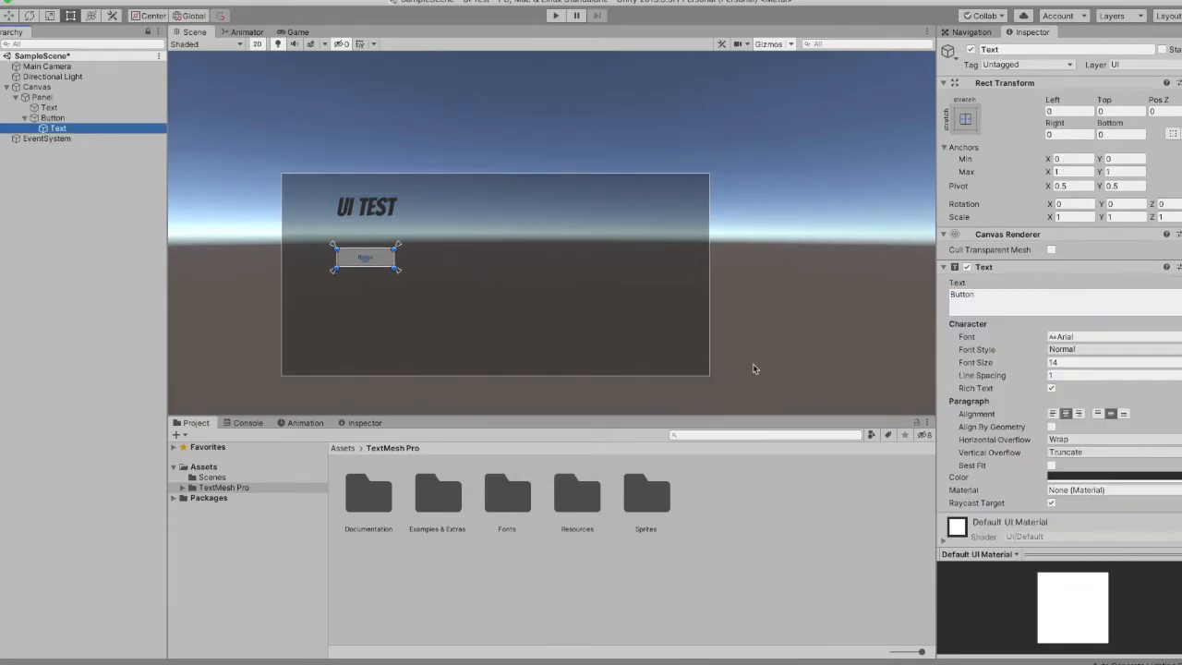
{"action": "left_click", "coordinate": [1050, 301]}
{"action": "type", "text": "Play"}
Set the button label's font to Bangers at size 30 and check the result in the Game view
{"action": "left_click", "coordinate": [1180, 336]}
{"action": "left_click", "coordinate": [1180, 336]}
{"action": "left_click", "coordinate": [1178, 336]}
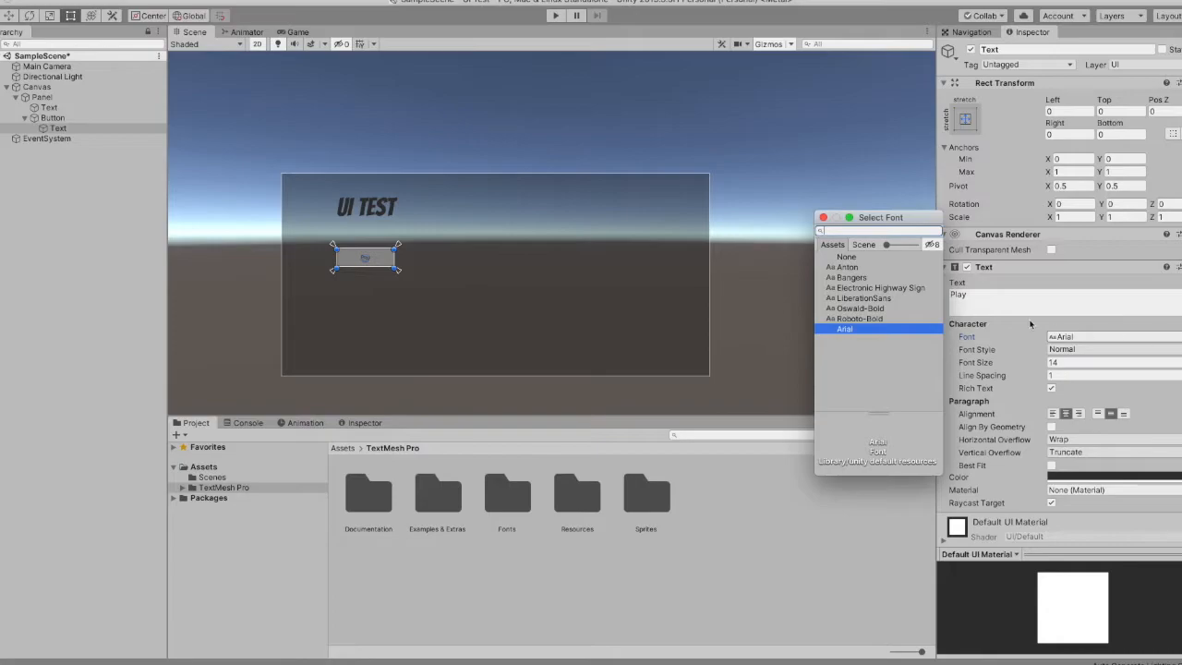
{"action": "left_click", "coordinate": [882, 277]}
{"action": "left_click", "coordinate": [822, 217]}
{"action": "left_click", "coordinate": [1081, 361]}
{"action": "type", "text": "30"}
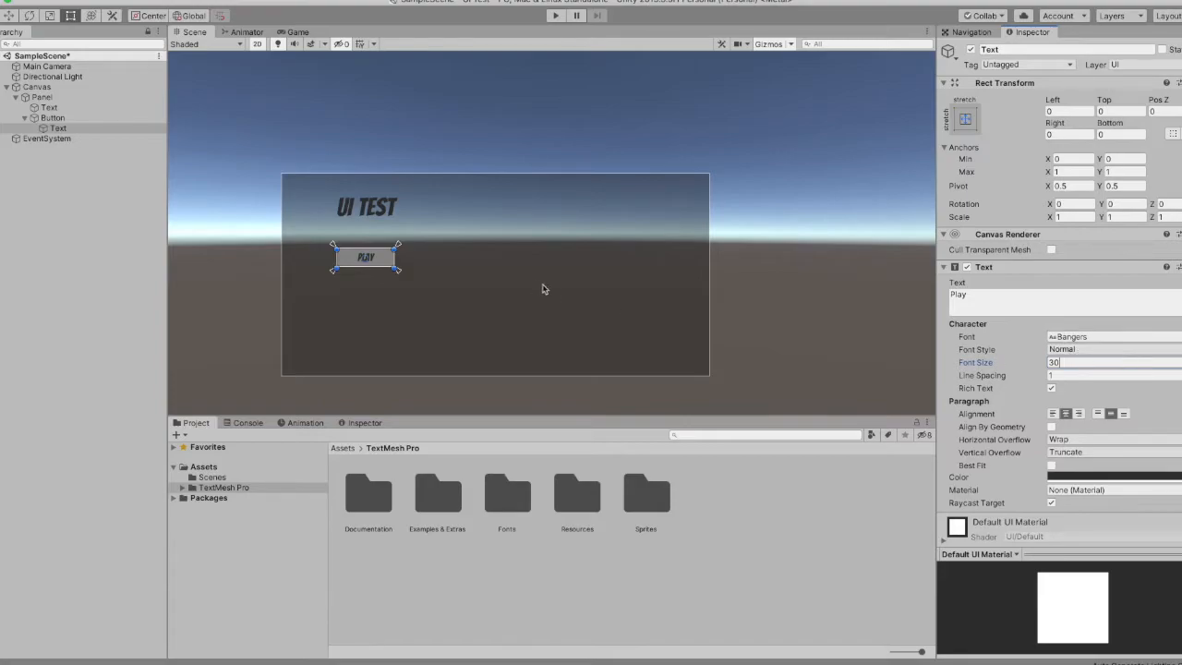
{"action": "left_click", "coordinate": [304, 32]}
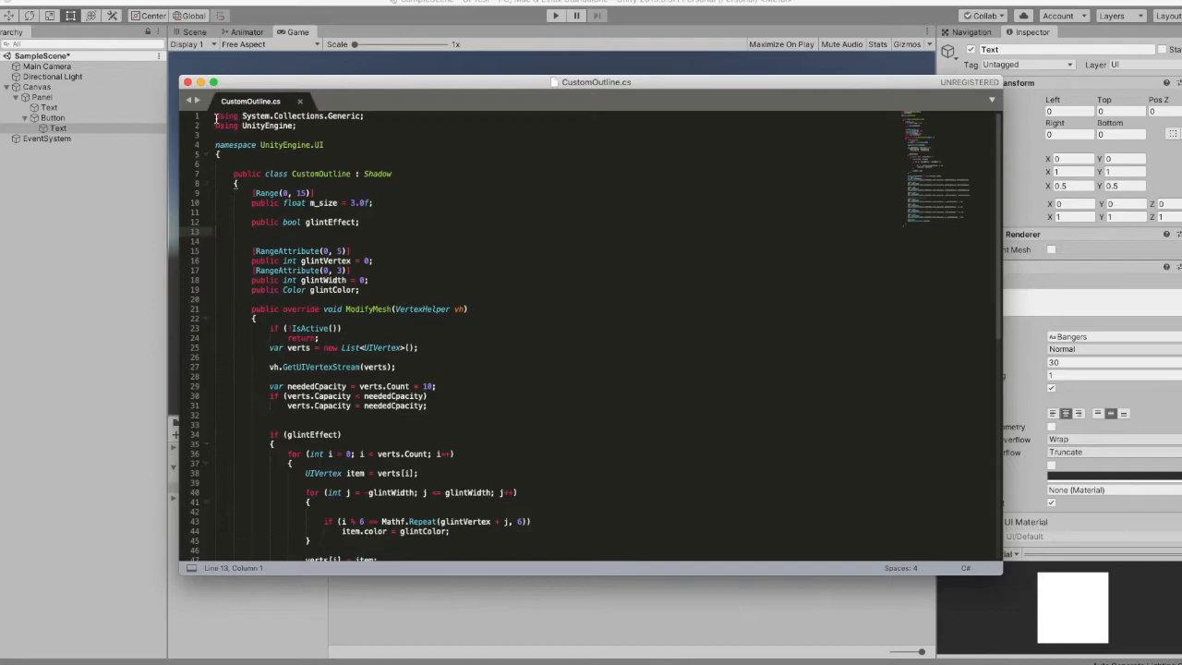
Copy all the code of CustomOutline.cs and create a C# script named CustumOutline in the Assets folder
{"action": "left_click_drag", "start_coordinate": [215, 117], "coordinate": [494, 563]}
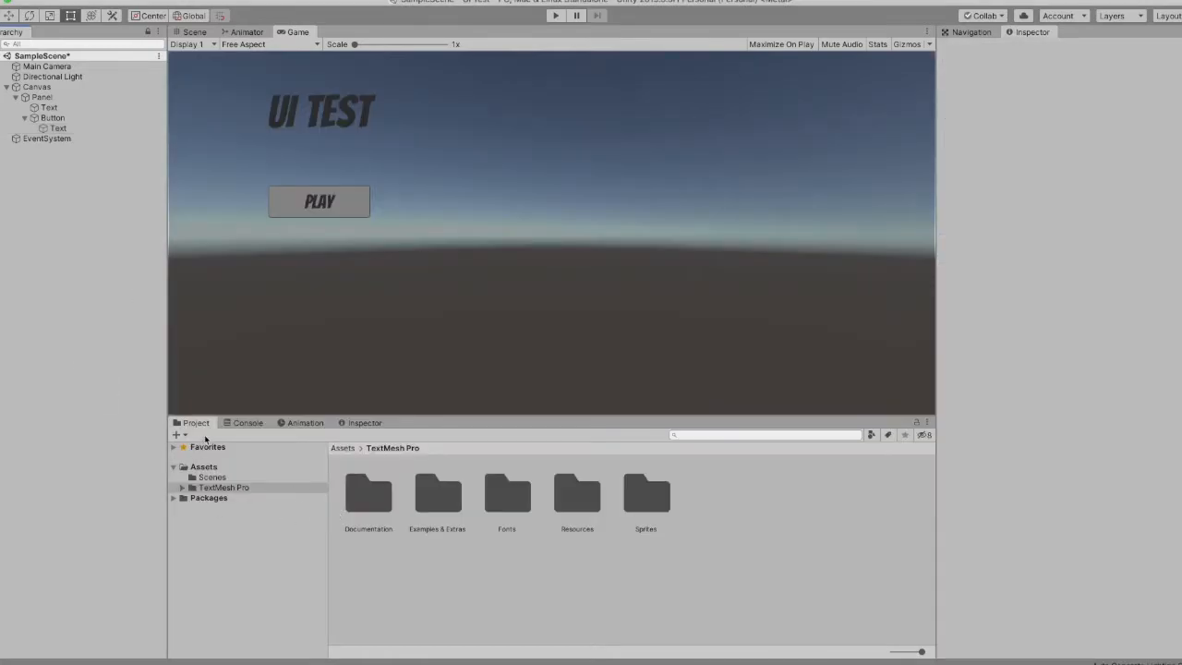
{"action": "left_click", "coordinate": [246, 423]}
{"action": "left_click", "coordinate": [194, 424]}
{"action": "key", "text": "Left"}
{"action": "right_click", "coordinate": [602, 528]}
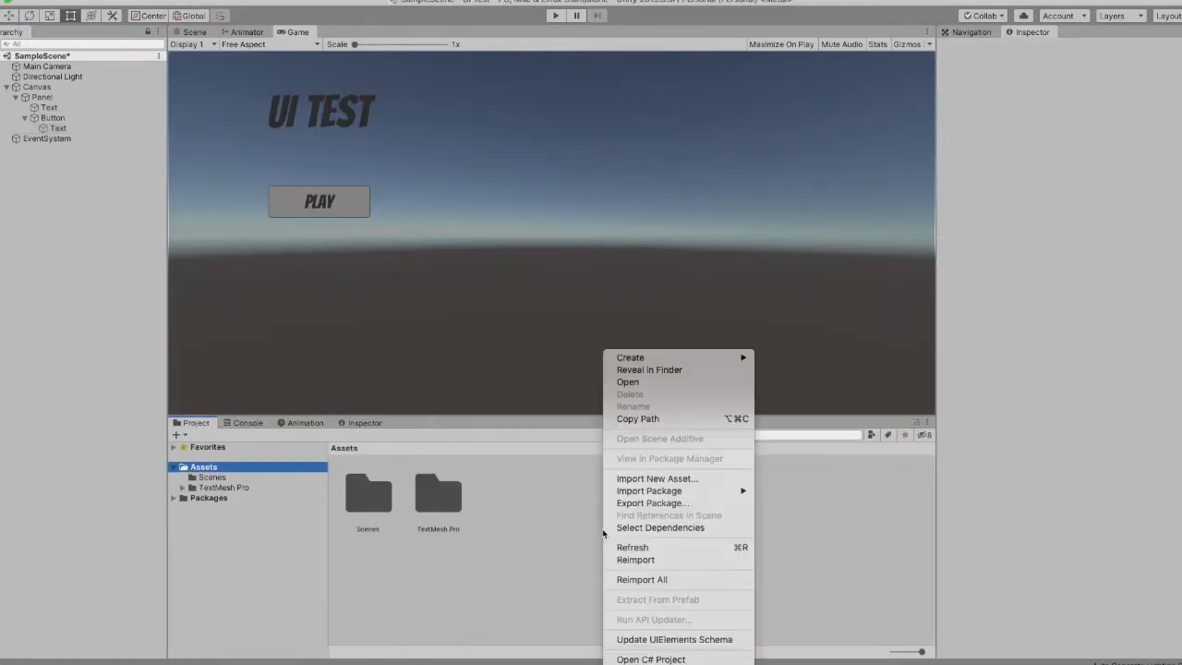
{"action": "mouse_move", "coordinate": [665, 364]}
{"action": "left_click", "coordinate": [787, 215]}
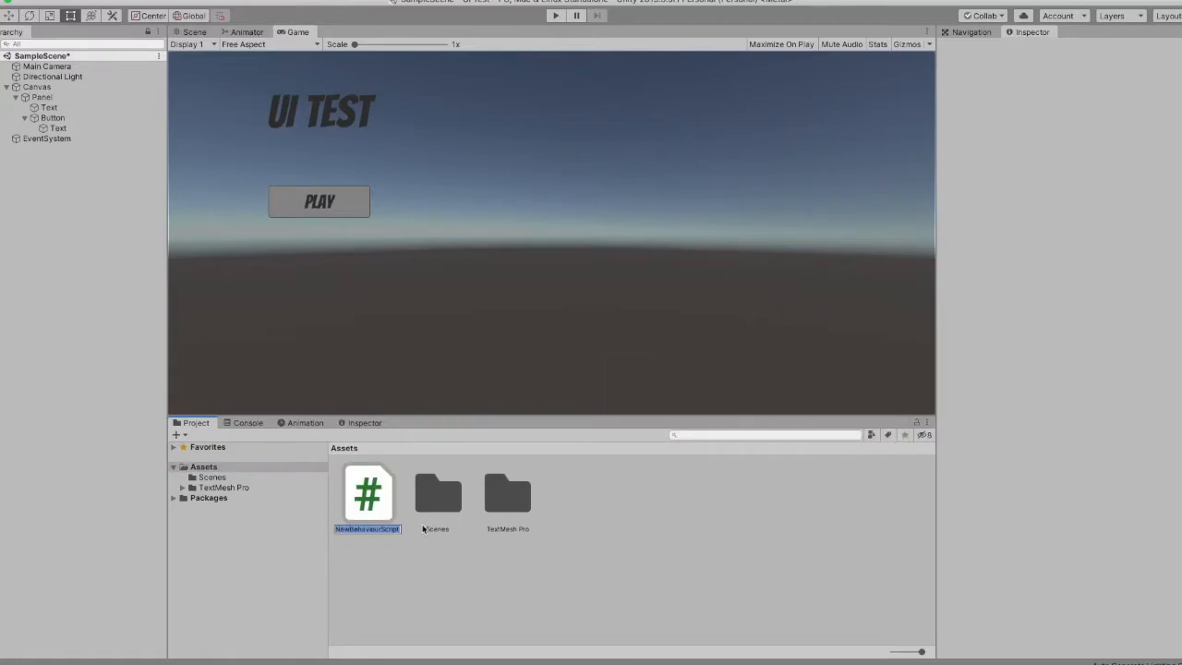
{"action": "type", "text": "Co"}
{"action": "type", "text": "stumOut"}
{"action": "type", "text": "line"}
{"action": "key", "text": "Return"}
Replace the default code in CustumOutline.cs with the copied outline code, save the file, and return to Unity
{"action": "double_click", "coordinate": [367, 499]}
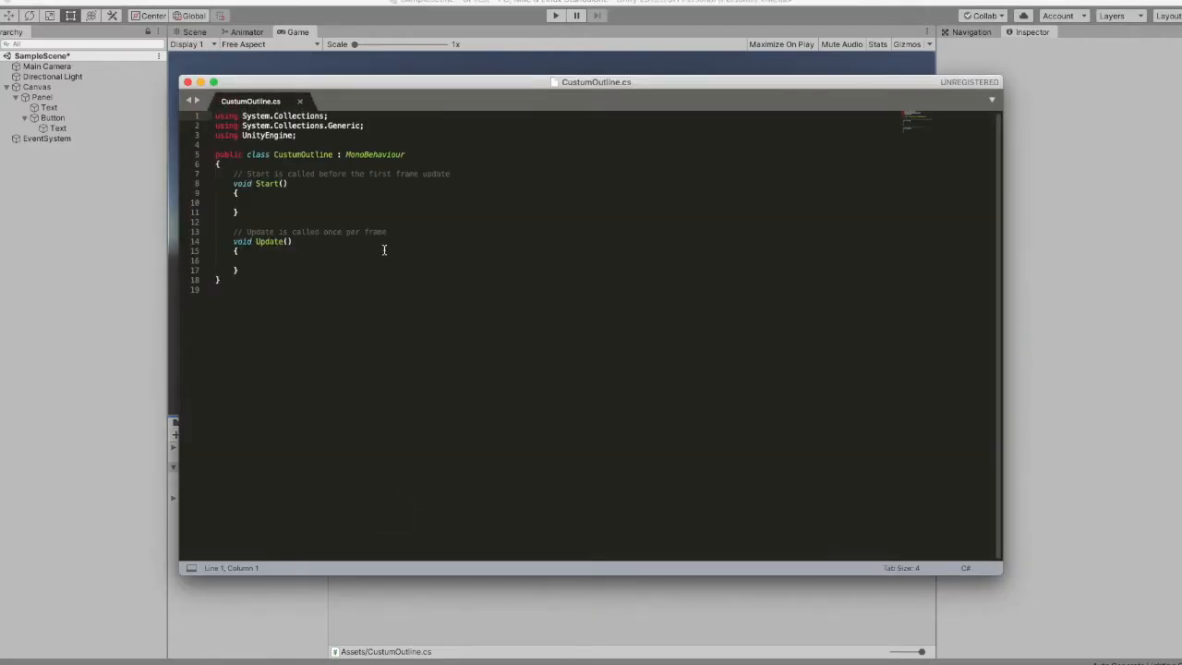
{"action": "left_click_drag", "start_coordinate": [222, 279], "coordinate": [186, 111]}
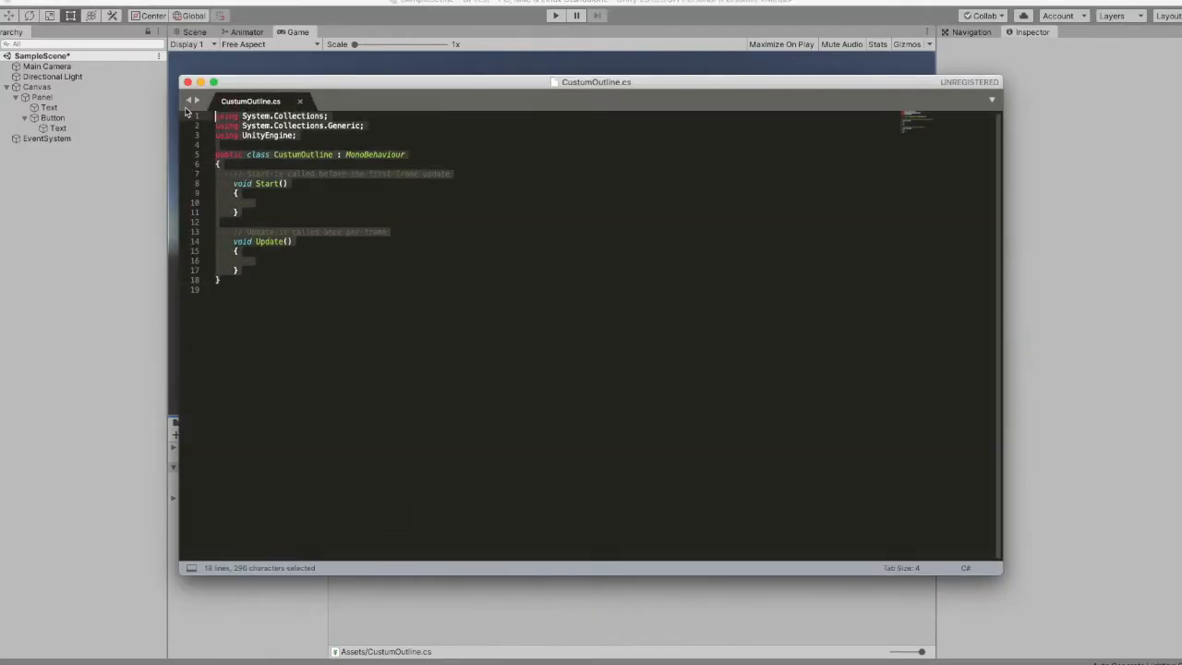
{"action": "key", "text": "super+v"}
{"action": "scroll", "coordinate": [310, 256], "scroll_direction": "up", "scroll_amount": 15}
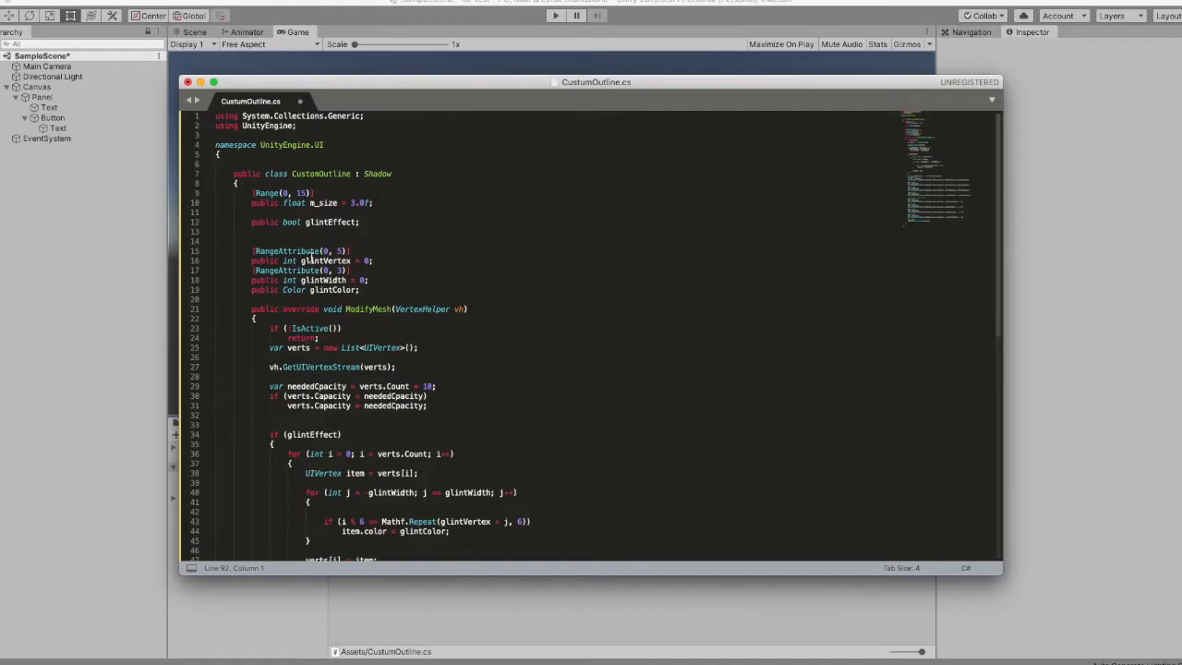
{"action": "key", "text": "super+s"}
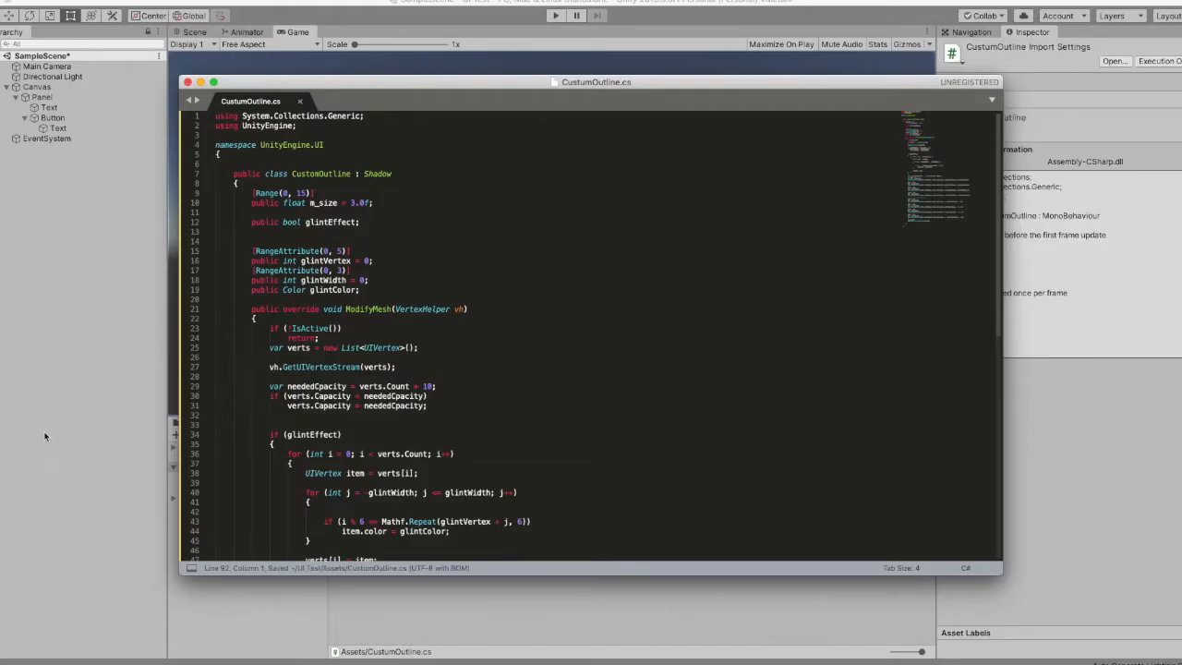
{"action": "key", "text": "super+Tab"}
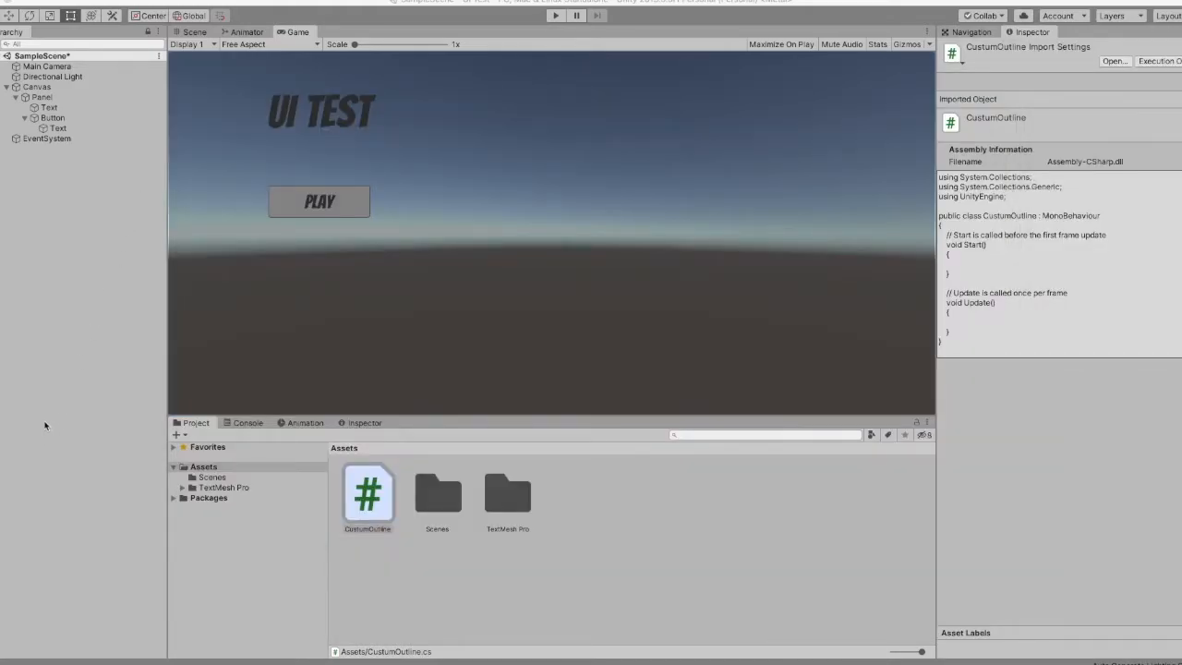
Add the Custum Outline script component to the title text under the Panel
{"action": "left_click", "coordinate": [48, 108]}
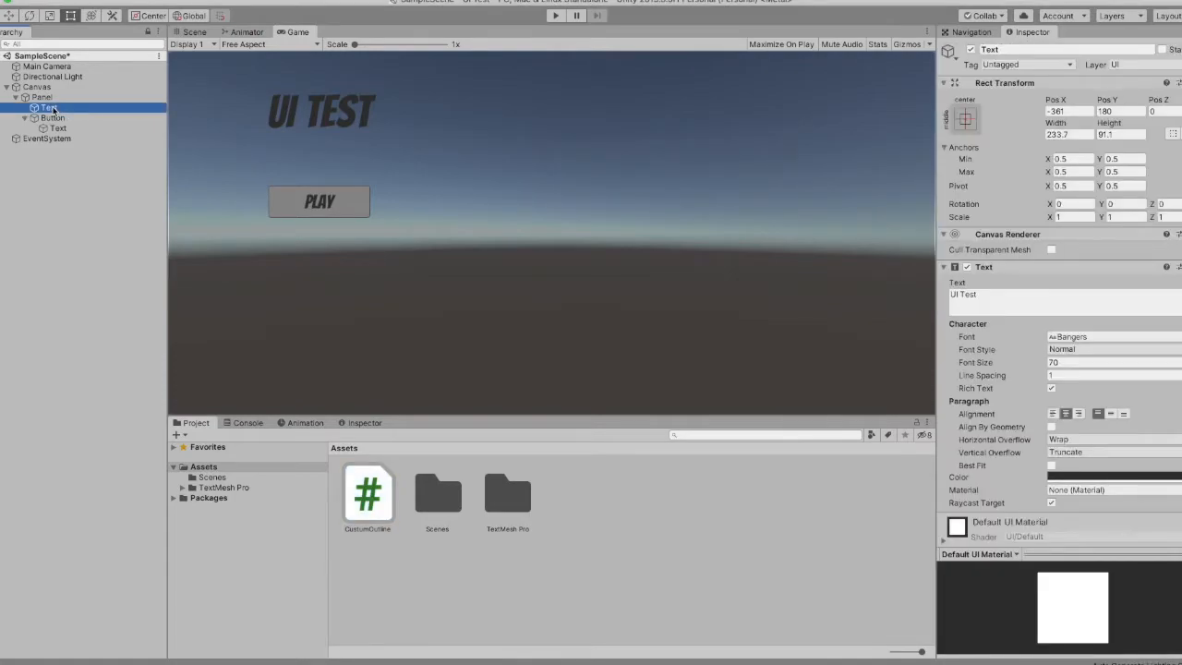
{"action": "left_click", "coordinate": [48, 108]}
{"action": "scroll", "coordinate": [1084, 310], "scroll_direction": "down", "scroll_amount": 1}
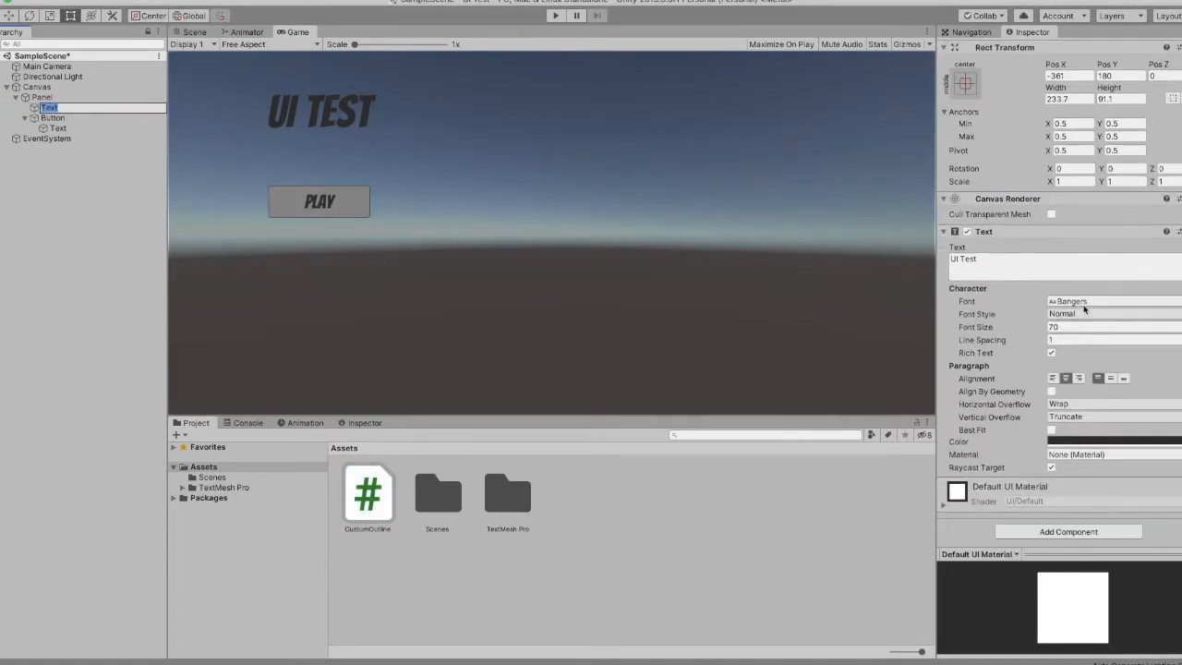
{"action": "left_click", "coordinate": [1052, 531]}
{"action": "type", "text": "cu"}
{"action": "key", "text": "BackSpace"}
{"action": "key", "text": "BackSpace"}
{"action": "key", "text": "BackSpace"}
{"action": "key", "text": "BackSpace"}
{"action": "key", "text": "BackSpace"}
{"action": "key", "text": "BackSpace"}
{"action": "key", "text": "BackSpace"}
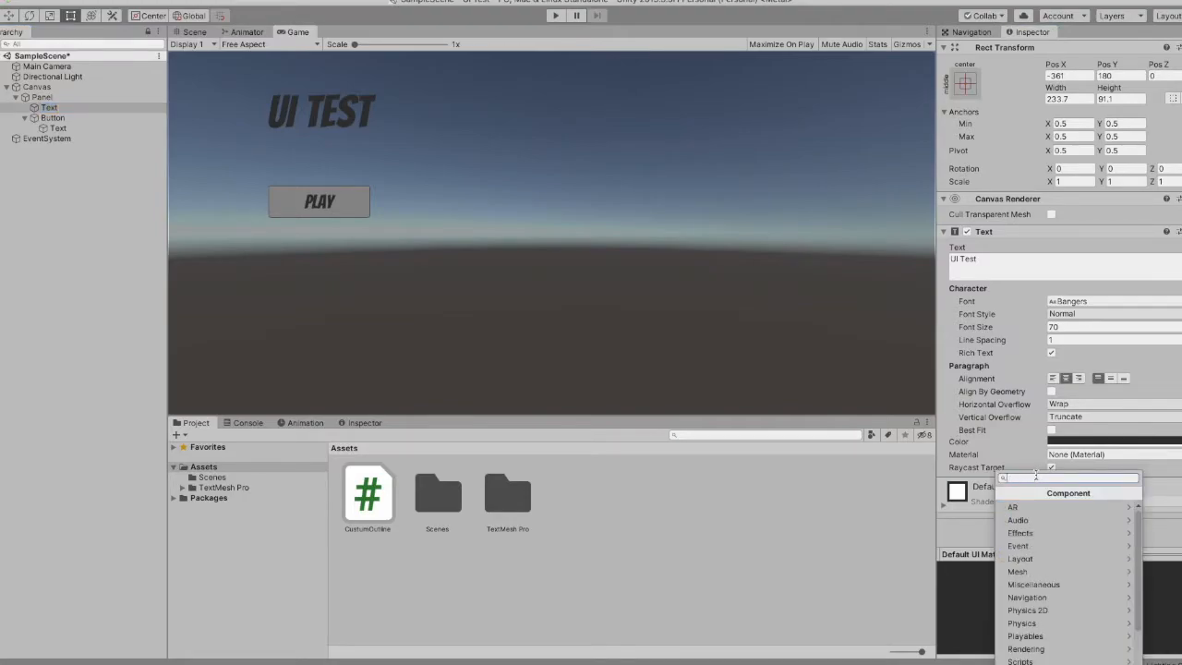
{"action": "type", "text": "custum"}
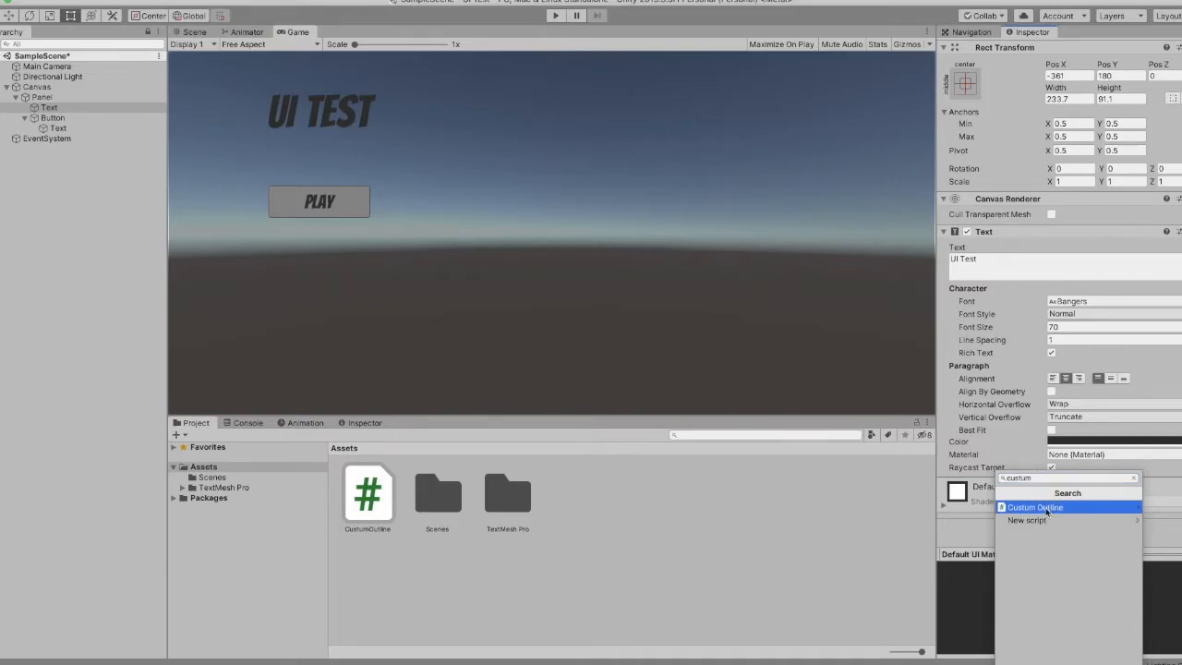
{"action": "left_click", "coordinate": [1046, 510]}
Set the title outline's effect color to white and reduce its size to about 1.15
{"action": "scroll", "coordinate": [1046, 508], "scroll_direction": "down", "scroll_amount": 3}
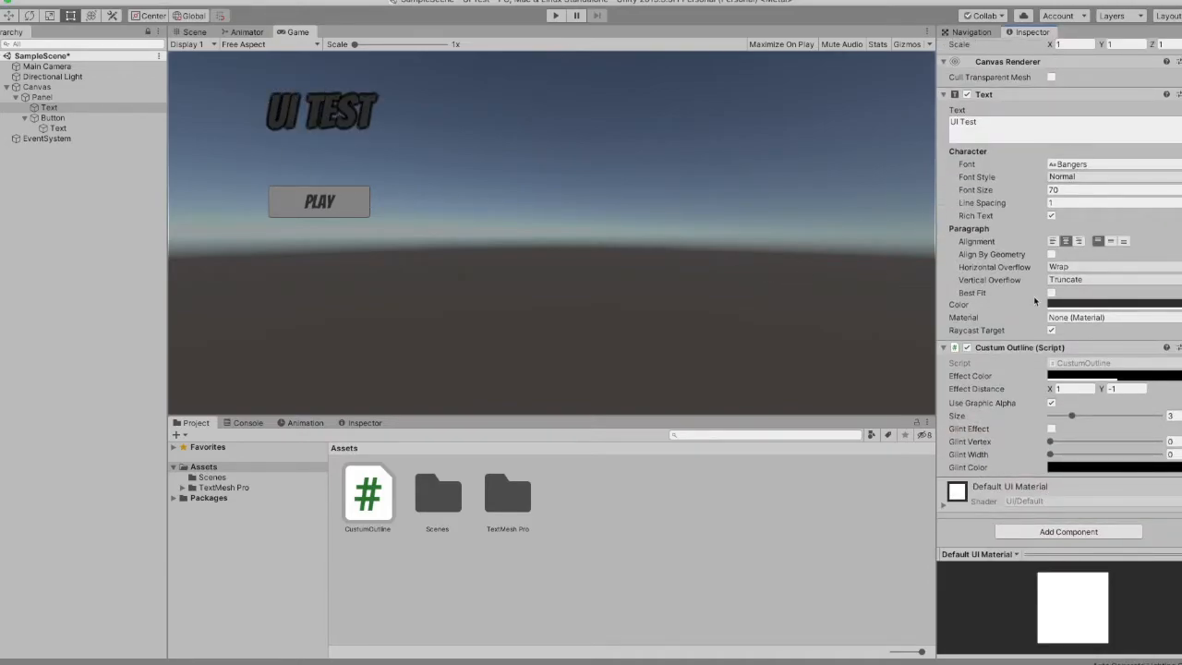
{"action": "left_click", "coordinate": [1113, 375]}
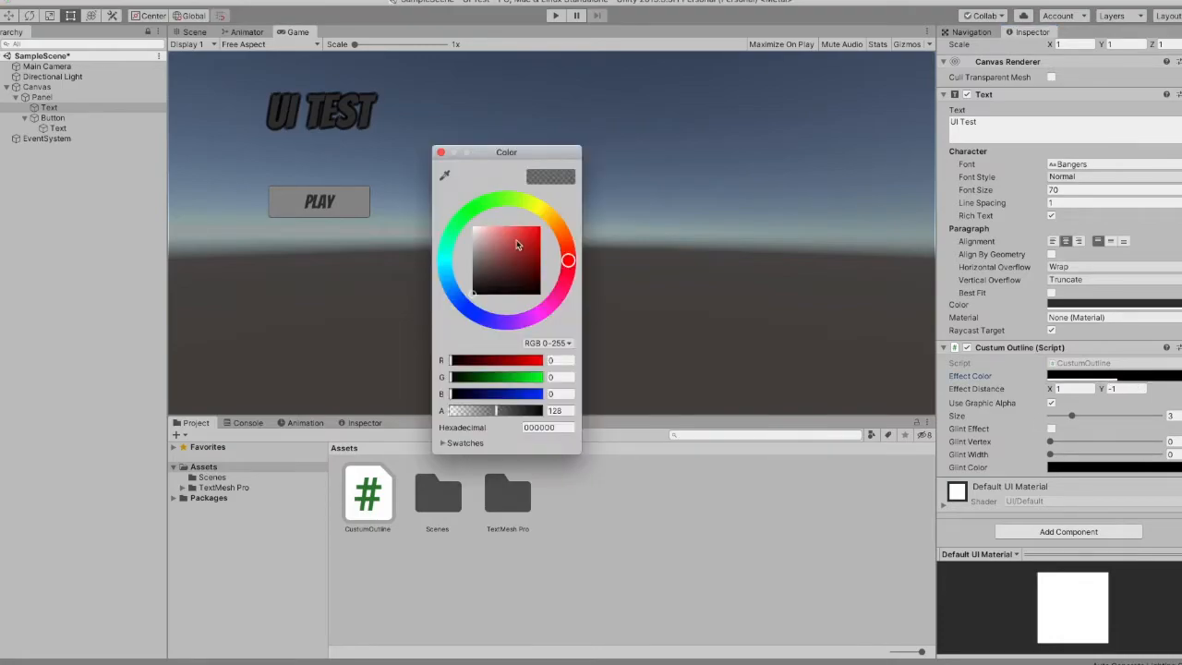
{"action": "left_click", "coordinate": [471, 227]}
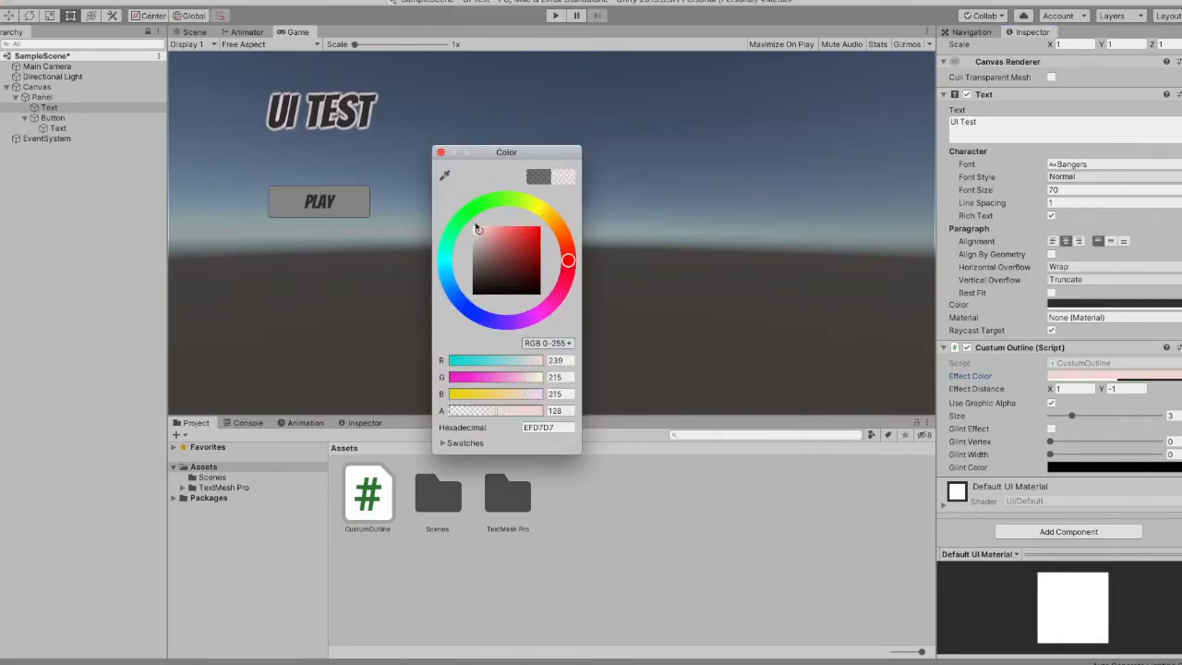
{"action": "left_click", "coordinate": [440, 153]}
{"action": "left_click_drag", "start_coordinate": [1072, 416], "coordinate": [1059, 418]}
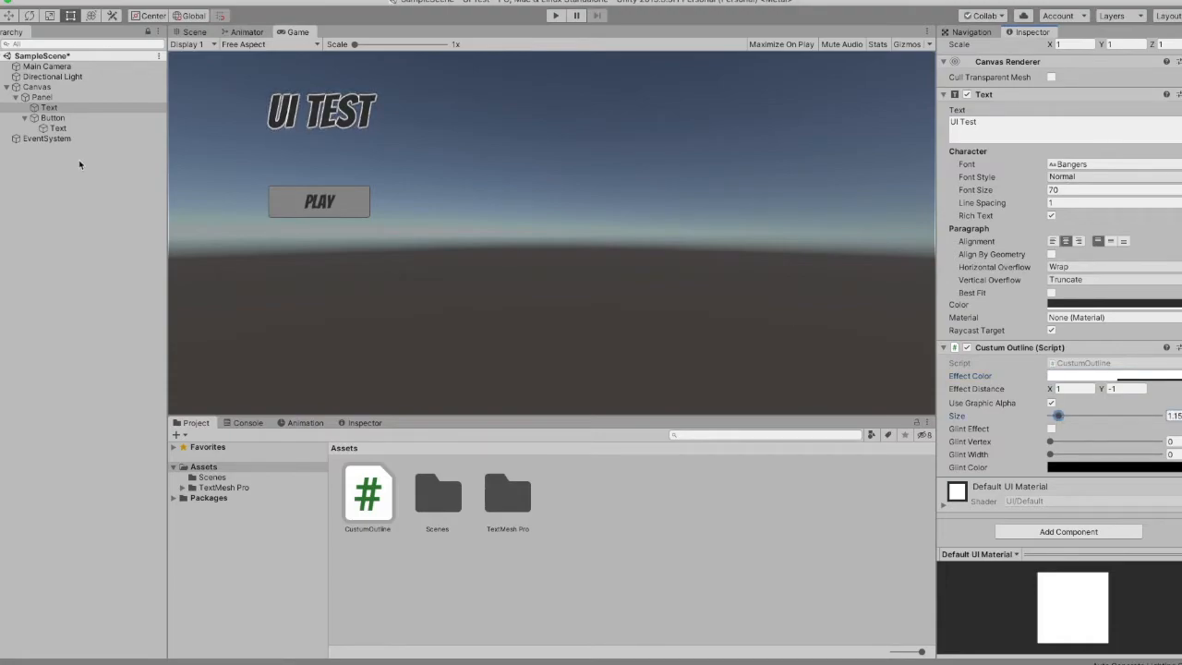
Add the Custum Outline component to the Button and reduce its outline size to about 1.33
{"action": "left_click", "coordinate": [61, 120]}
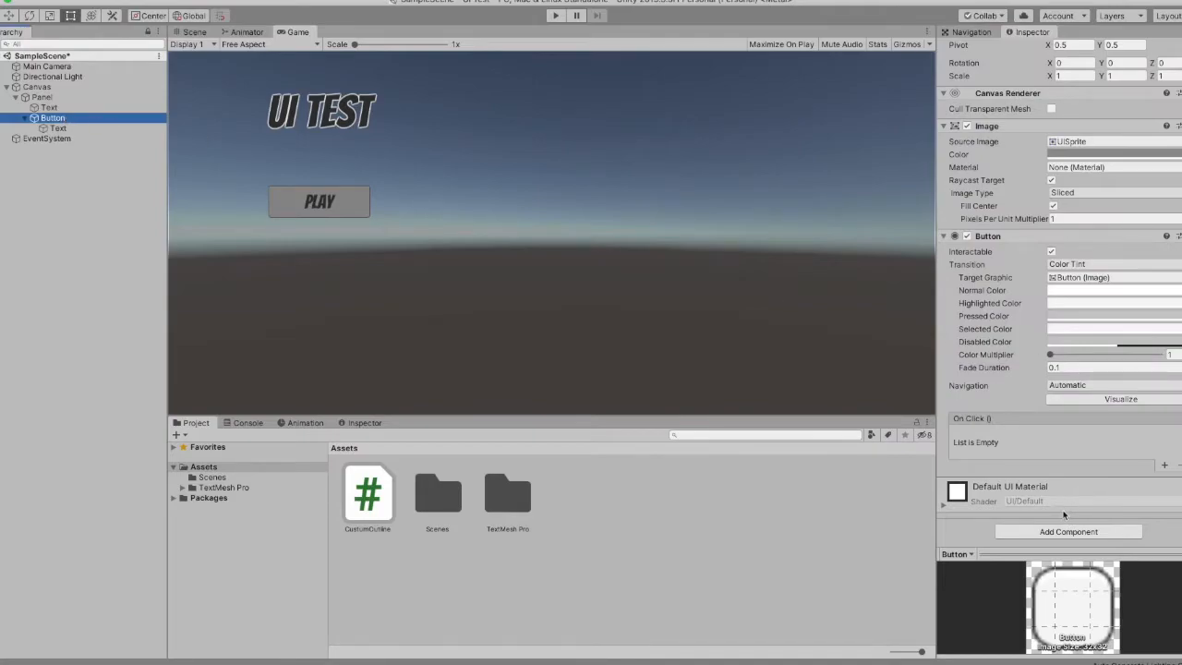
{"action": "left_click", "coordinate": [1066, 531]}
{"action": "left_click", "coordinate": [1042, 507]}
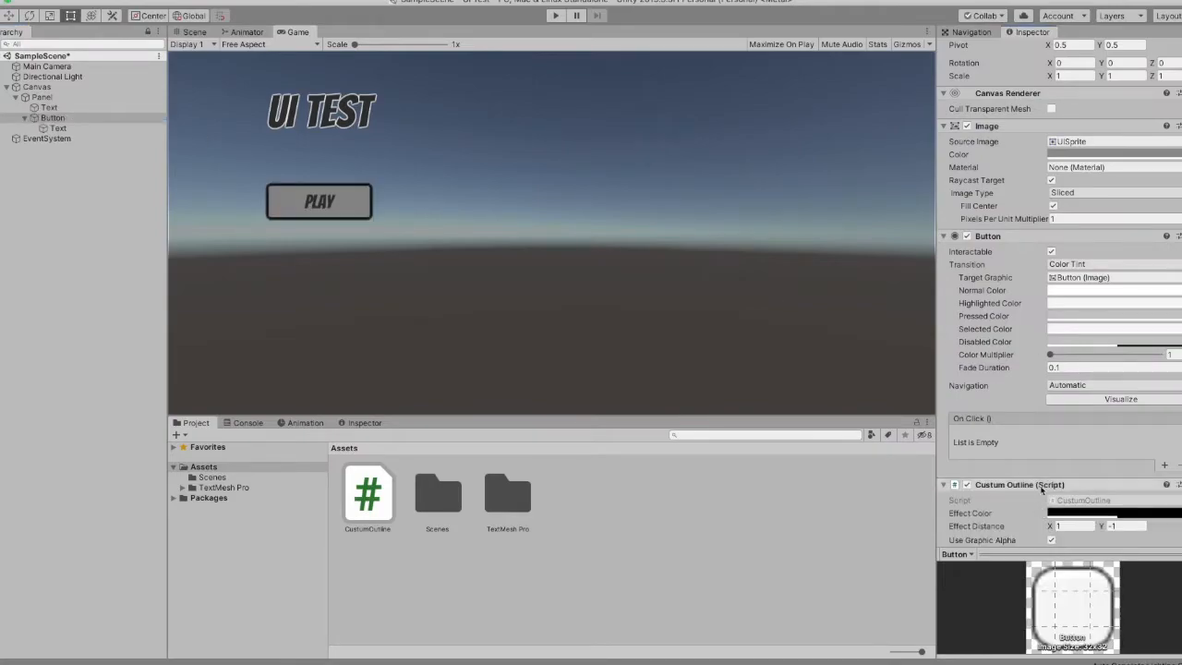
{"action": "scroll", "coordinate": [1062, 443], "scroll_direction": "down", "scroll_amount": 5}
{"action": "left_click_drag", "start_coordinate": [1071, 416], "coordinate": [1059, 416]}
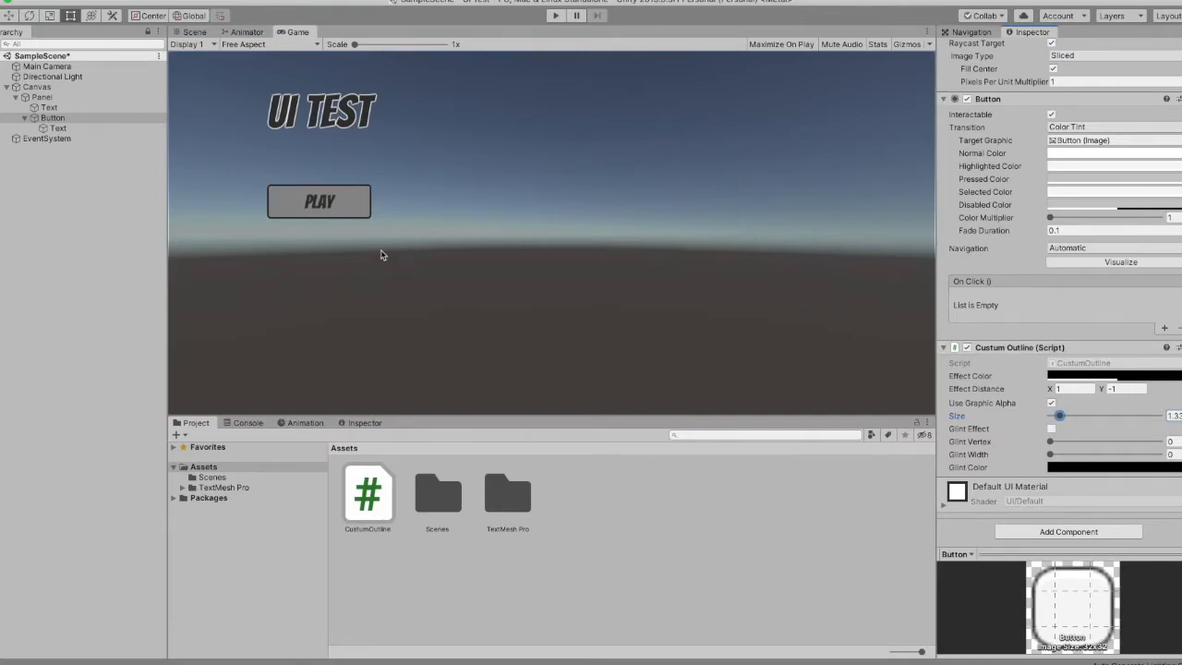
Add the Custum Outline component to the button's child text
{"action": "left_click", "coordinate": [57, 127]}
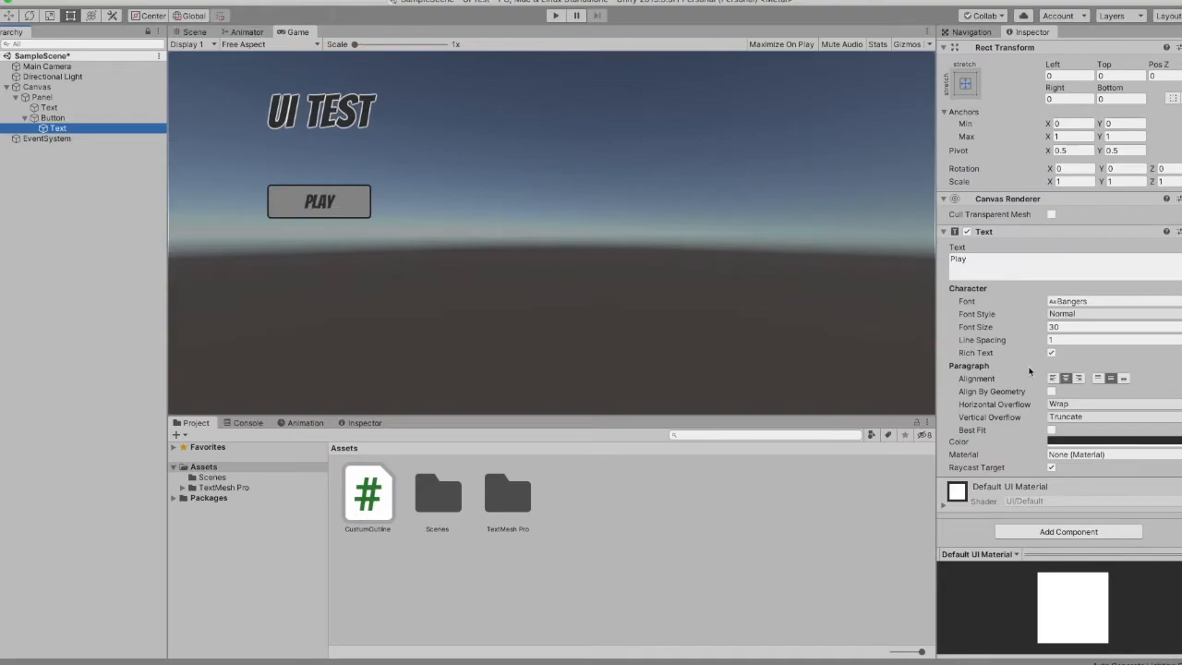
{"action": "left_click", "coordinate": [1043, 528]}
{"action": "key", "text": "Escape"}
{"action": "left_click", "coordinate": [1035, 532]}
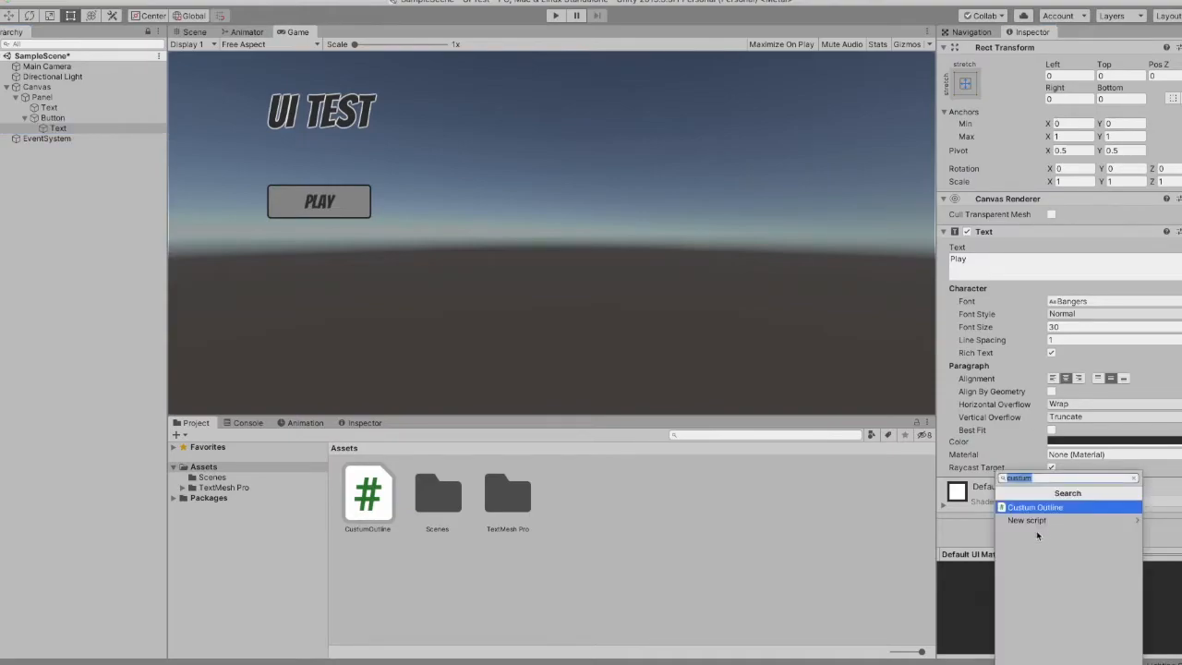
{"action": "left_click", "coordinate": [1035, 508]}
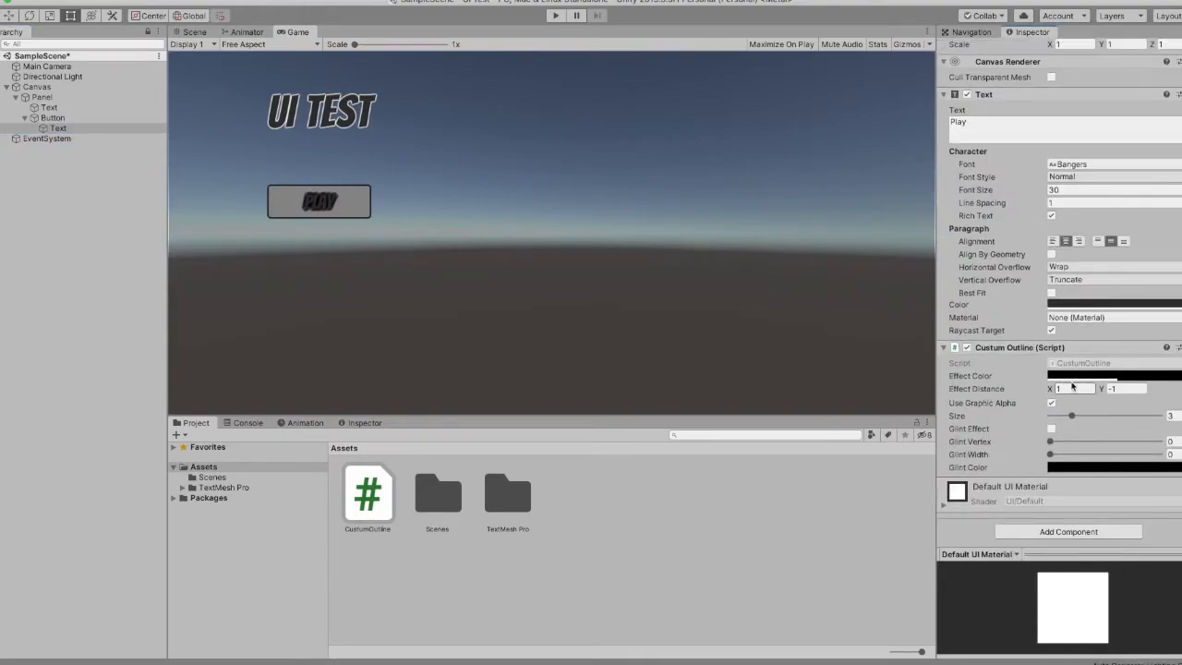
Set the button label's outline effect color to white and reduce its outline size, then deselect the label
{"action": "left_click", "coordinate": [1058, 376]}
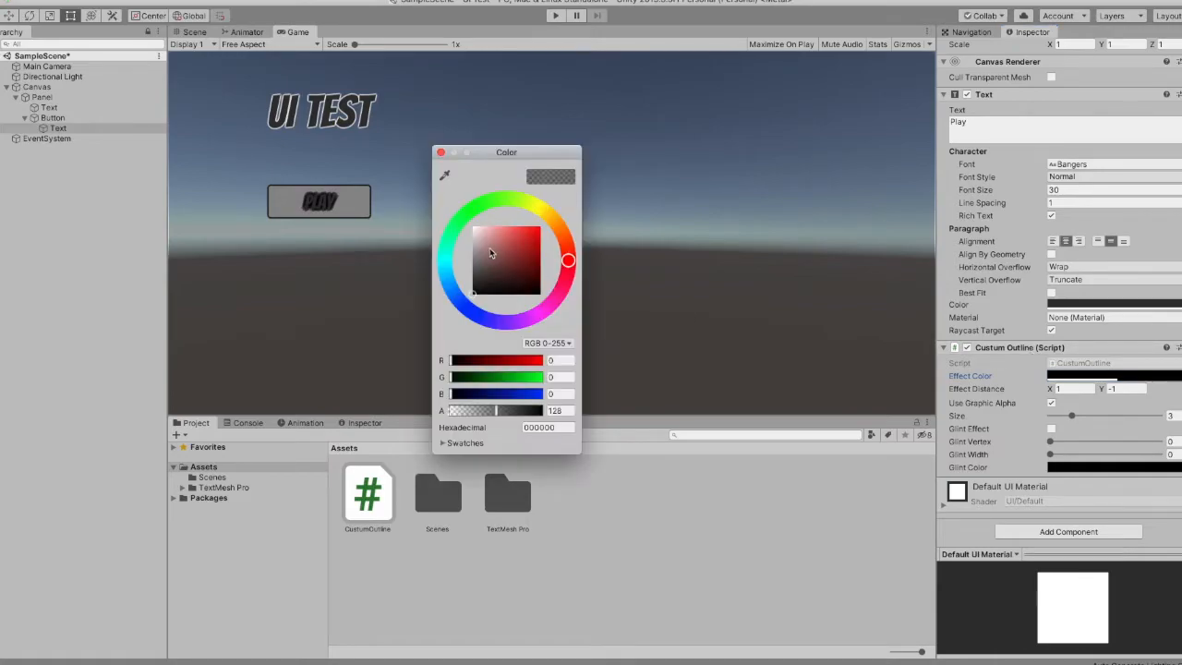
{"action": "left_click_drag", "start_coordinate": [493, 254], "coordinate": [471, 226]}
{"action": "left_click", "coordinate": [441, 153]}
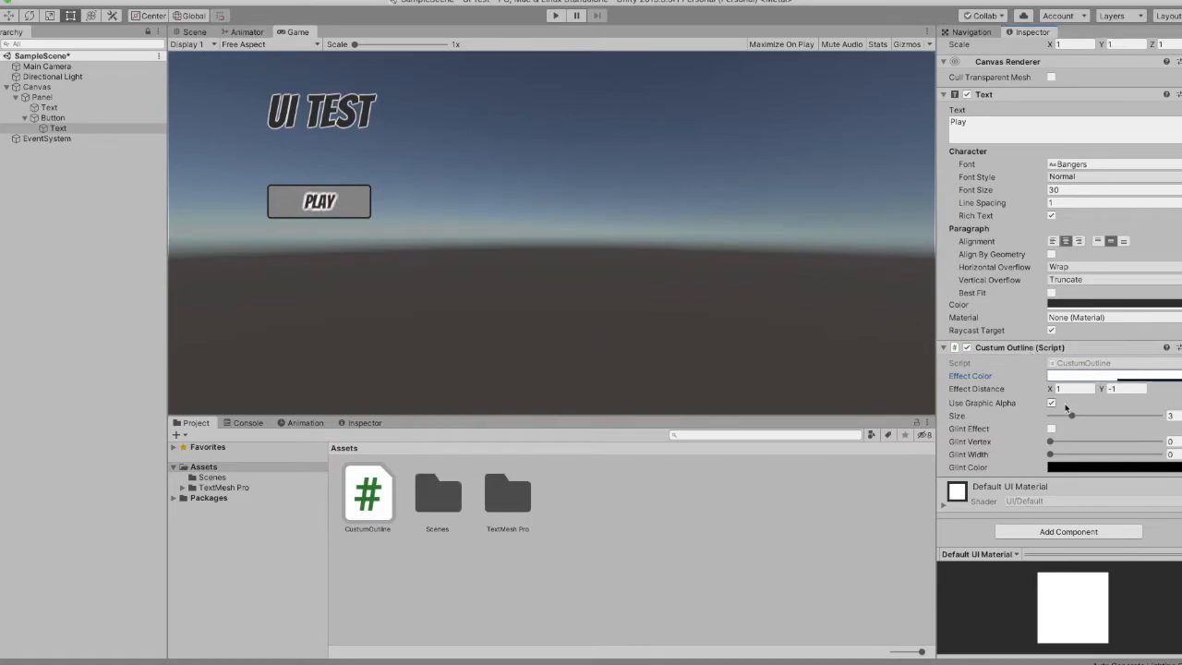
{"action": "left_click_drag", "start_coordinate": [1071, 415], "coordinate": [1053, 416]}
{"action": "left_click", "coordinate": [38, 352]}
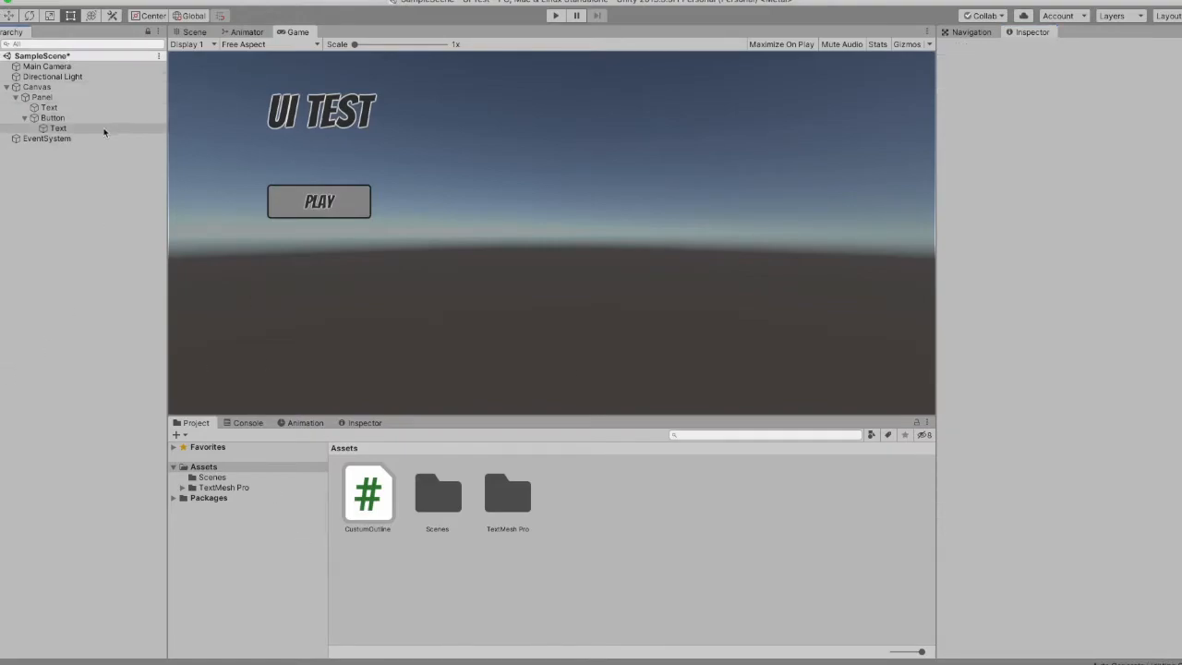
Select the Panel under the Canvas and open the Animation window for it
{"action": "left_click", "coordinate": [17, 97]}
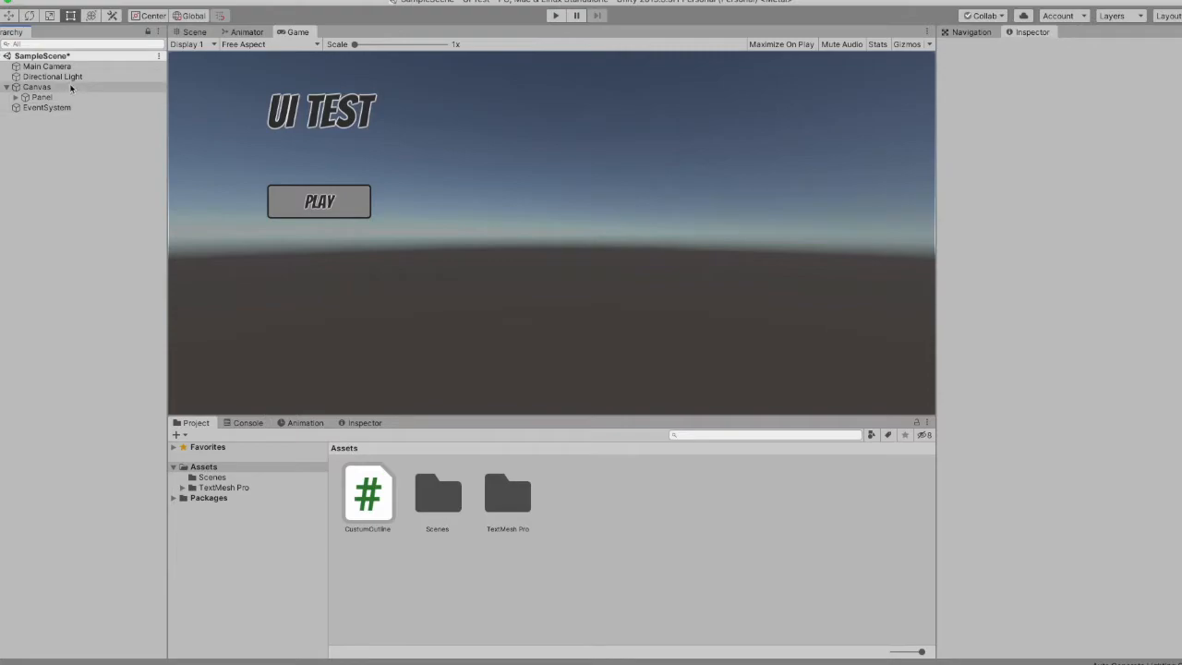
{"action": "left_click", "coordinate": [41, 97]}
{"action": "left_click", "coordinate": [39, 86]}
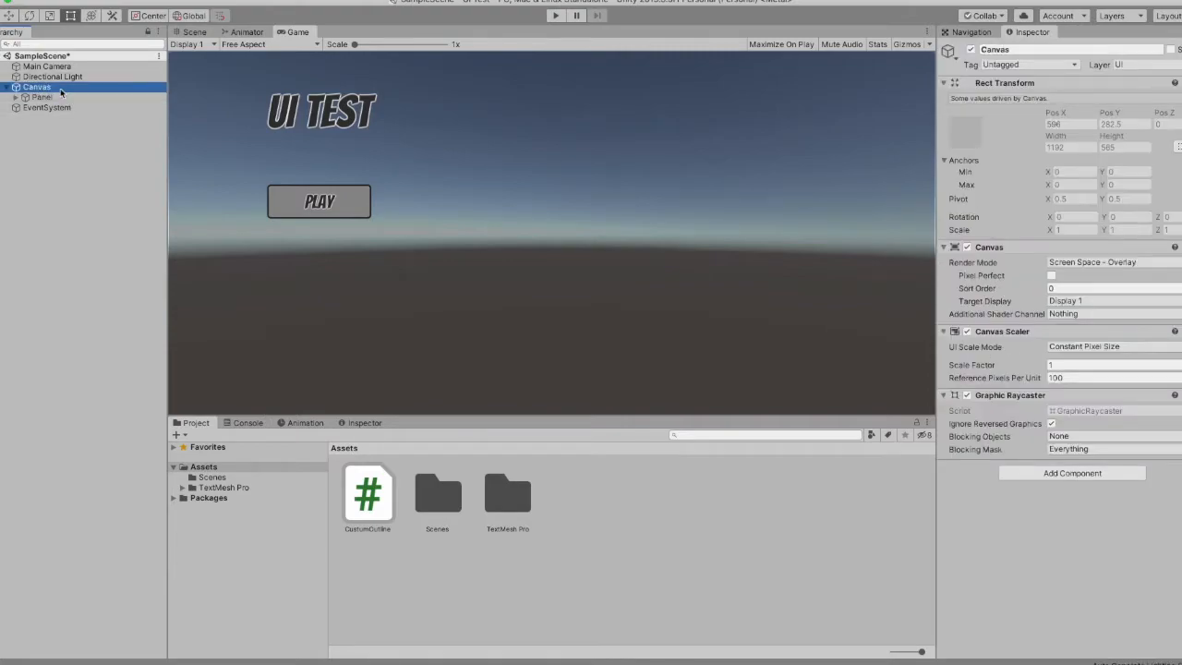
{"action": "left_click", "coordinate": [47, 97]}
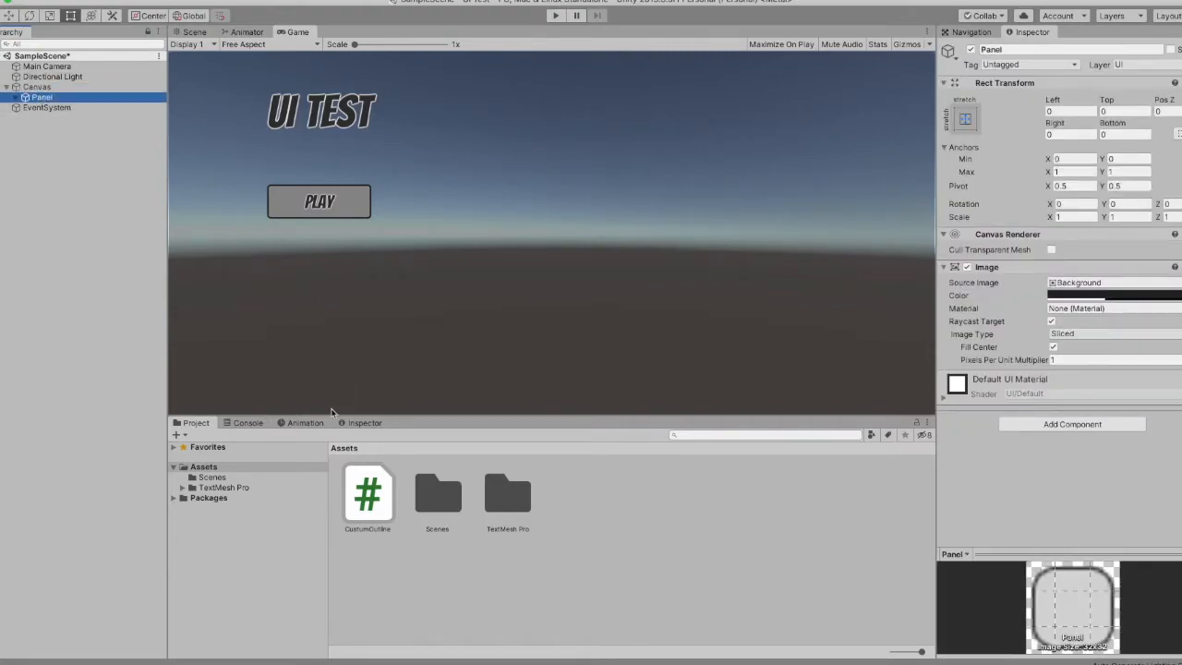
{"action": "left_click", "coordinate": [313, 424]}
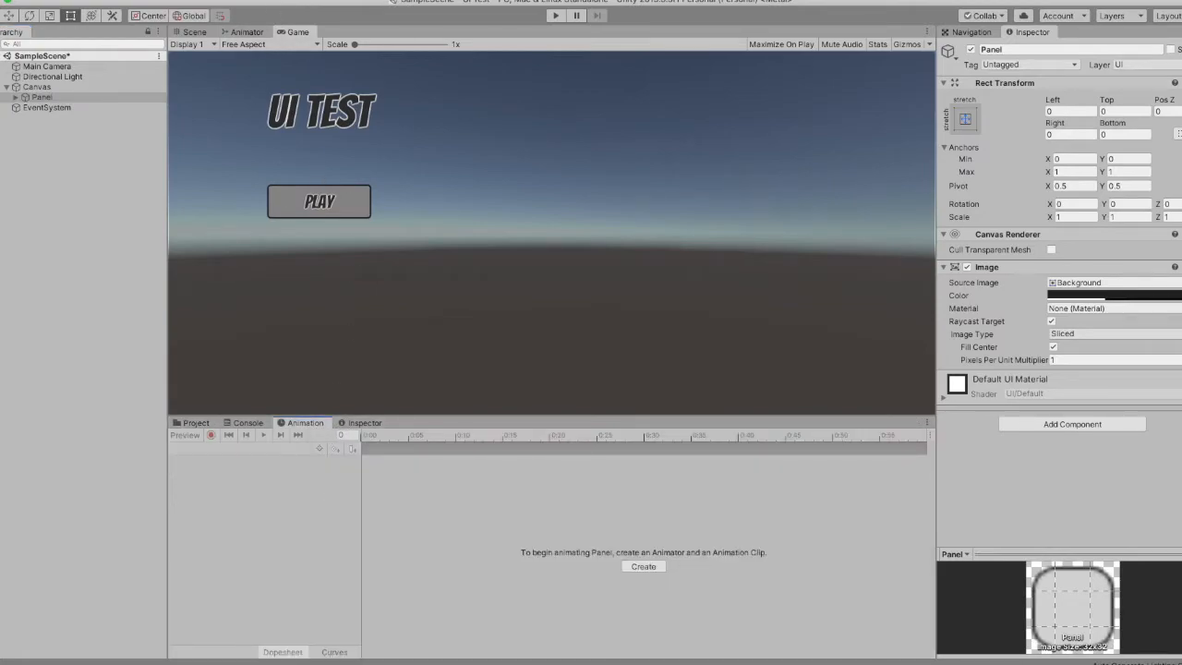
{"action": "left_click", "coordinate": [281, 0]}
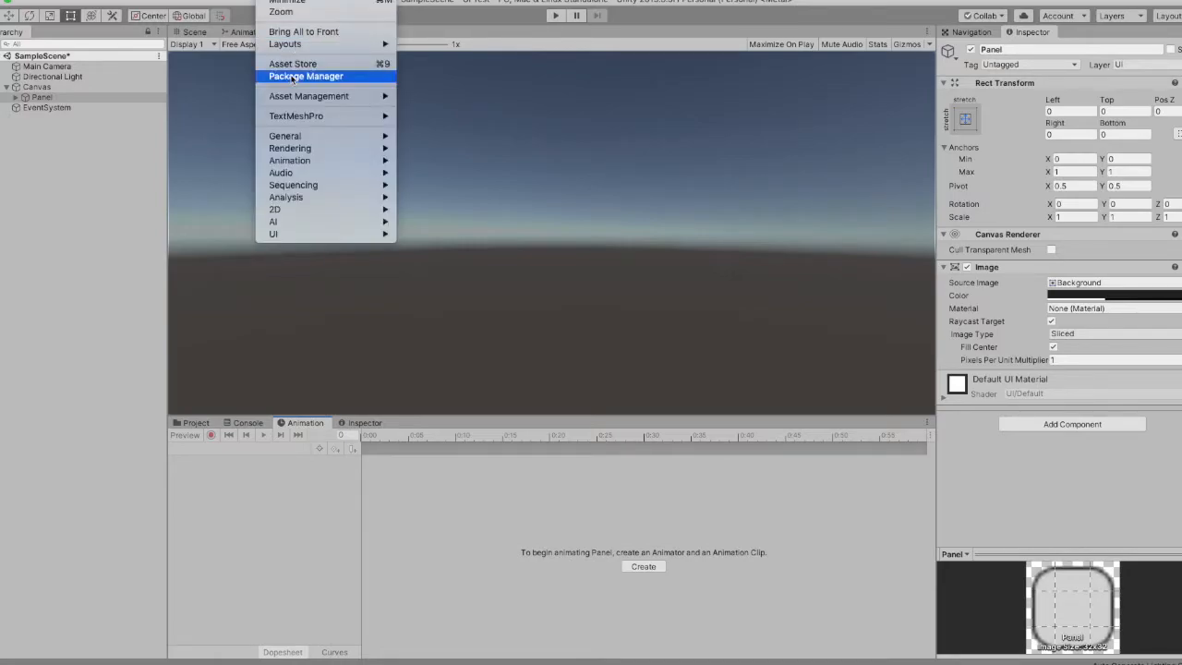
{"action": "mouse_move", "coordinate": [301, 166]}
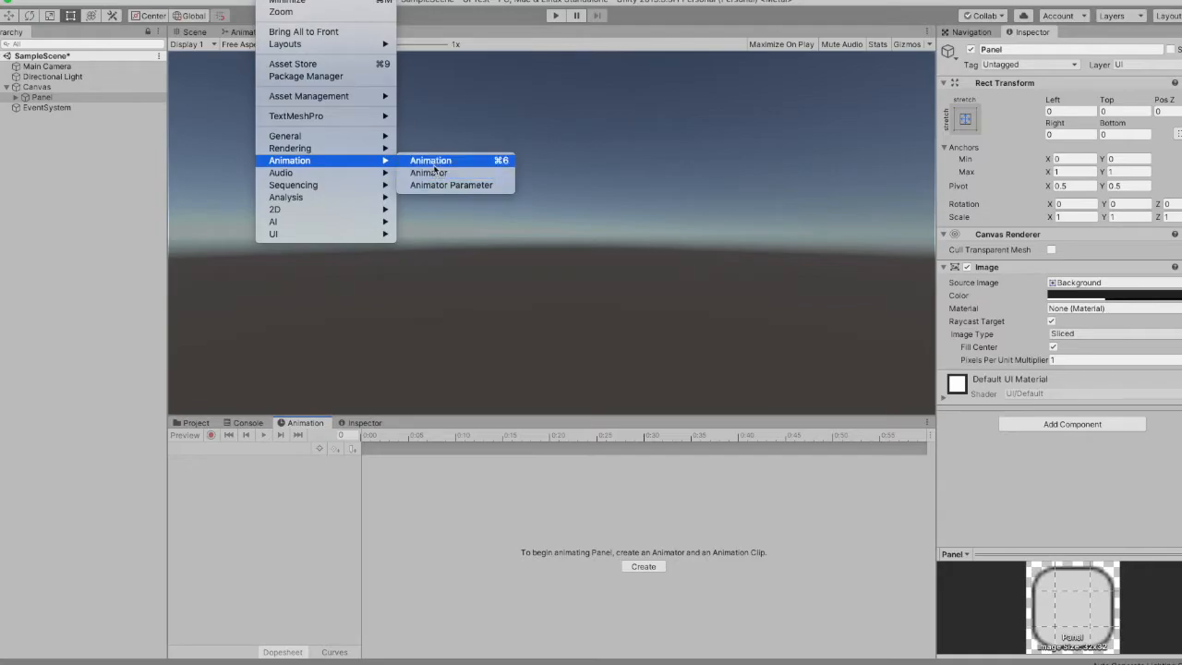
{"action": "left_click", "coordinate": [499, 161]}
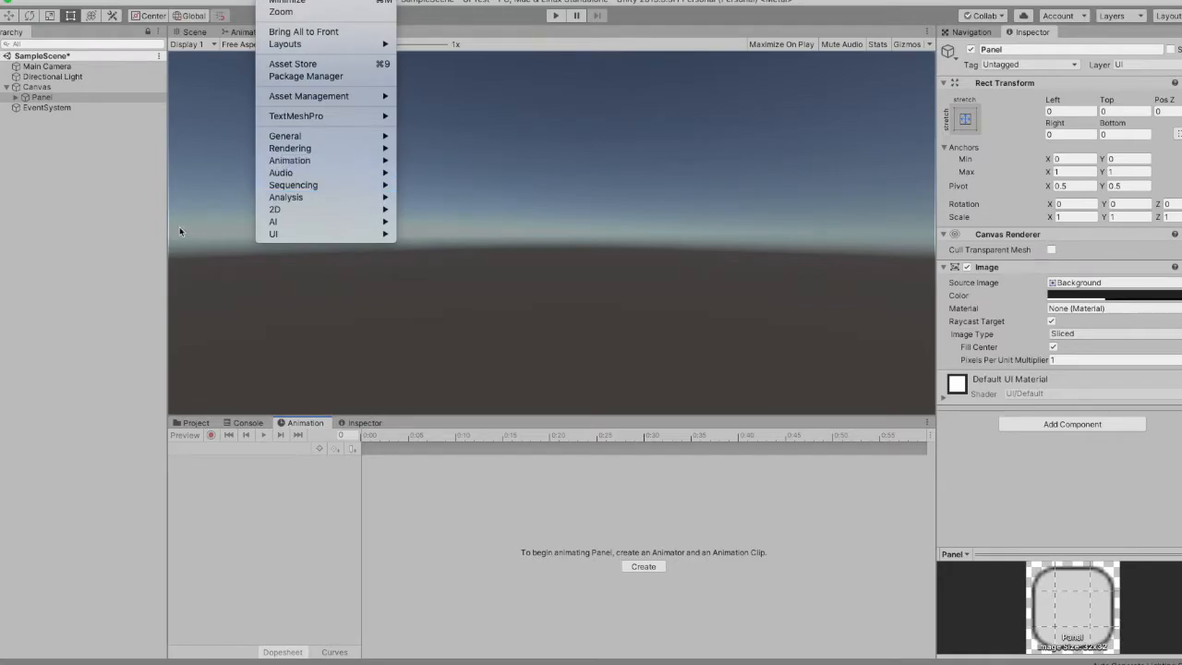
Create an animation clip for the Panel and save it as PanelAnim in the Assets folder
{"action": "left_click", "coordinate": [644, 566]}
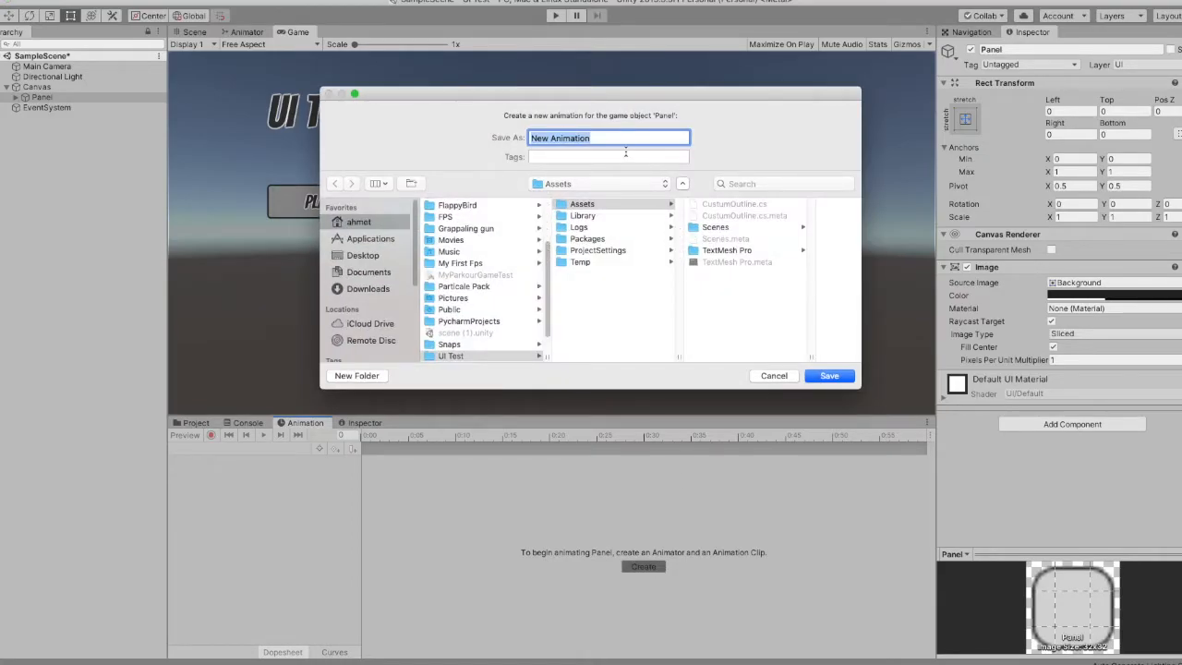
{"action": "key", "text": "BackSpace"}
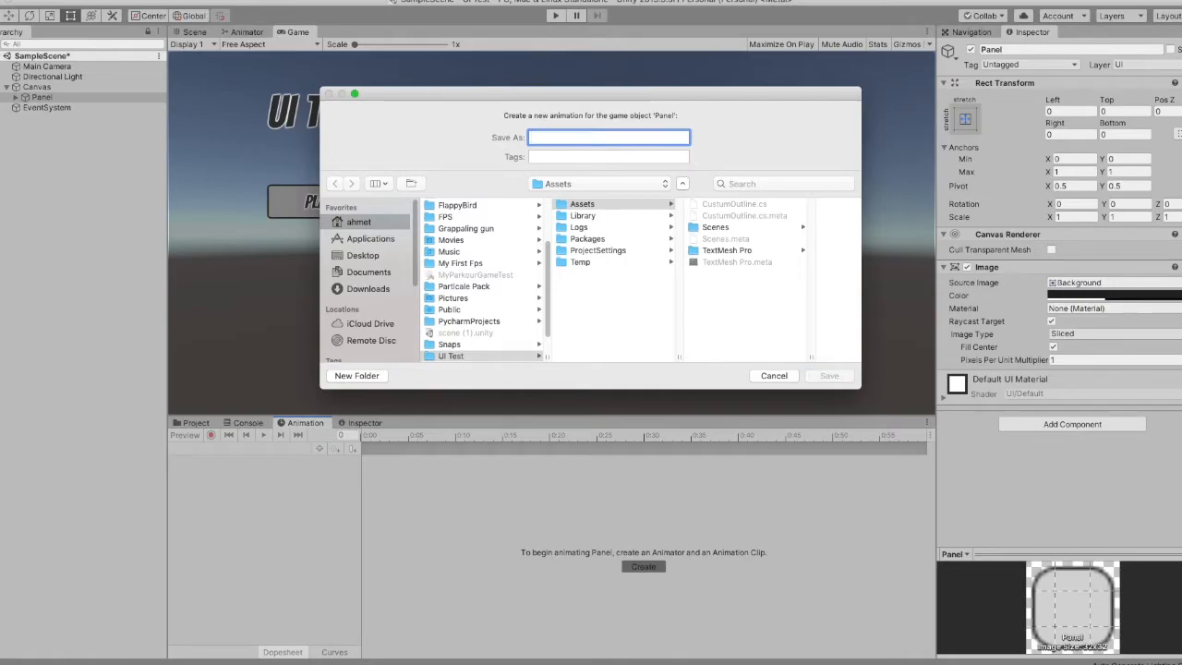
{"action": "type", "text": "PanelAnim"}
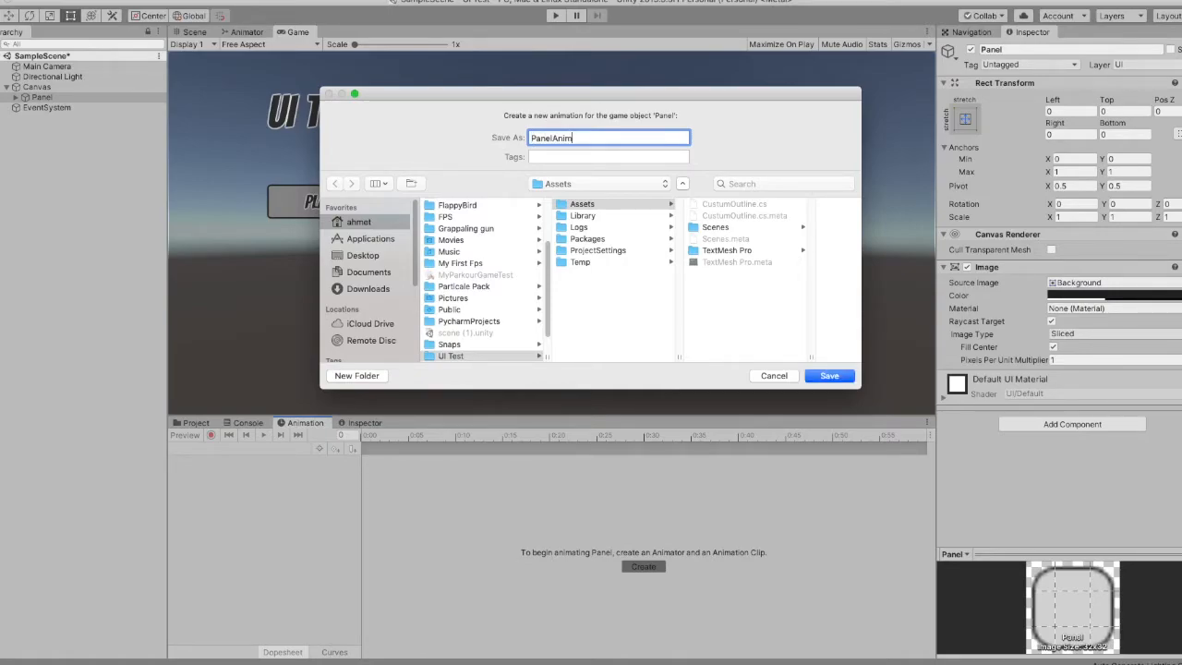
{"action": "left_click", "coordinate": [829, 376]}
Start recording PanelAnim and, at frame 0 in the Scene view, move the title text just outside the canvas's left edge
{"action": "left_click", "coordinate": [210, 434]}
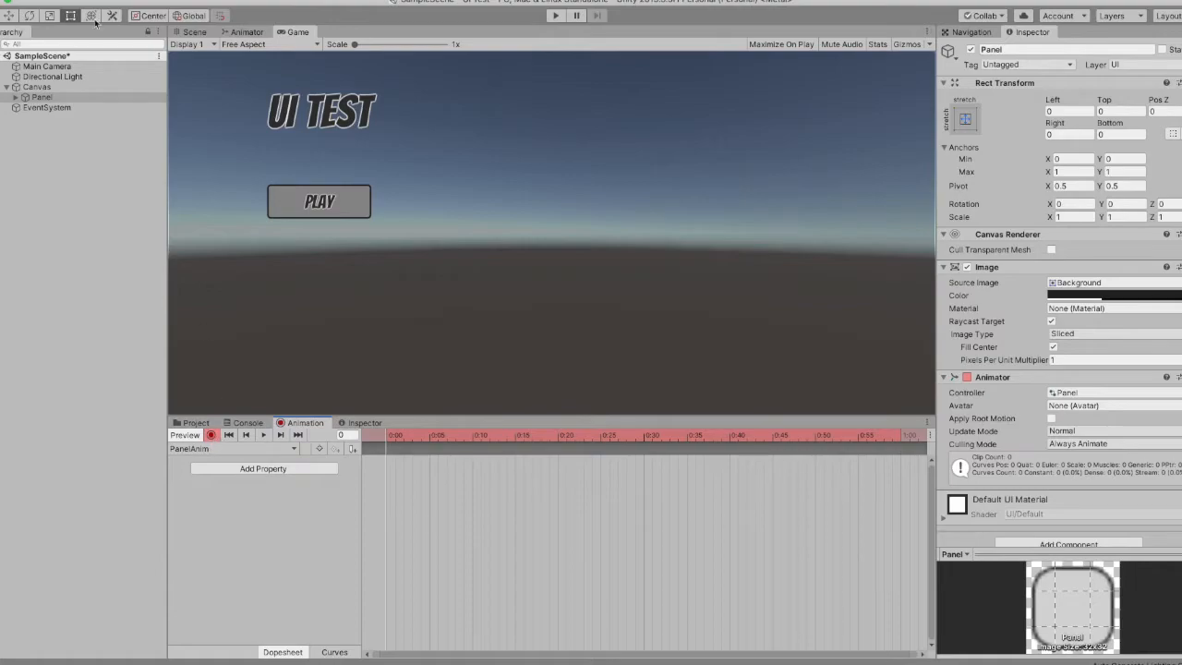
{"action": "left_click", "coordinate": [42, 97]}
{"action": "left_click", "coordinate": [16, 97]}
{"action": "left_click", "coordinate": [25, 118]}
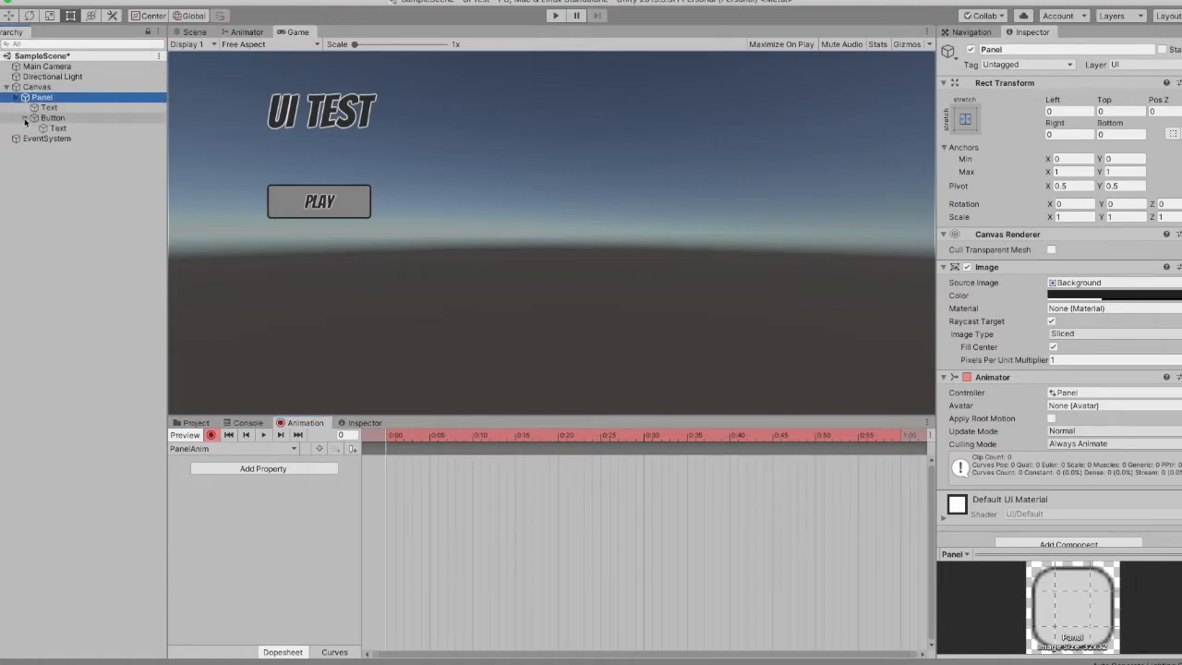
{"action": "left_click", "coordinate": [23, 118]}
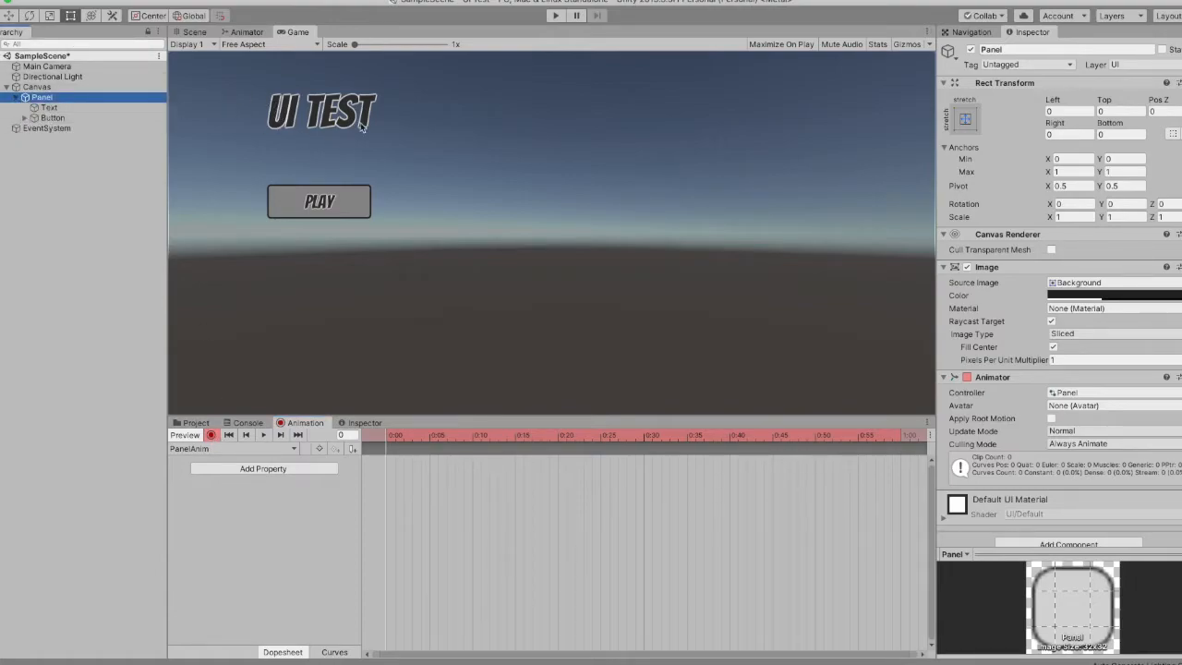
{"action": "left_click", "coordinate": [189, 32]}
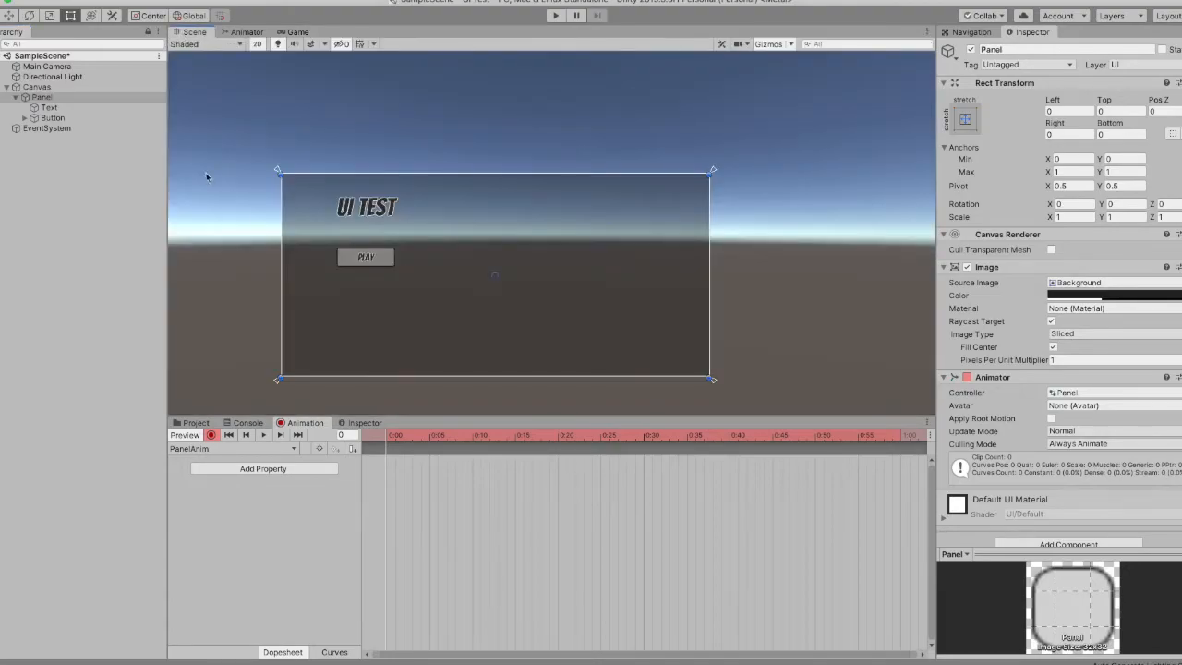
{"action": "left_click", "coordinate": [42, 108]}
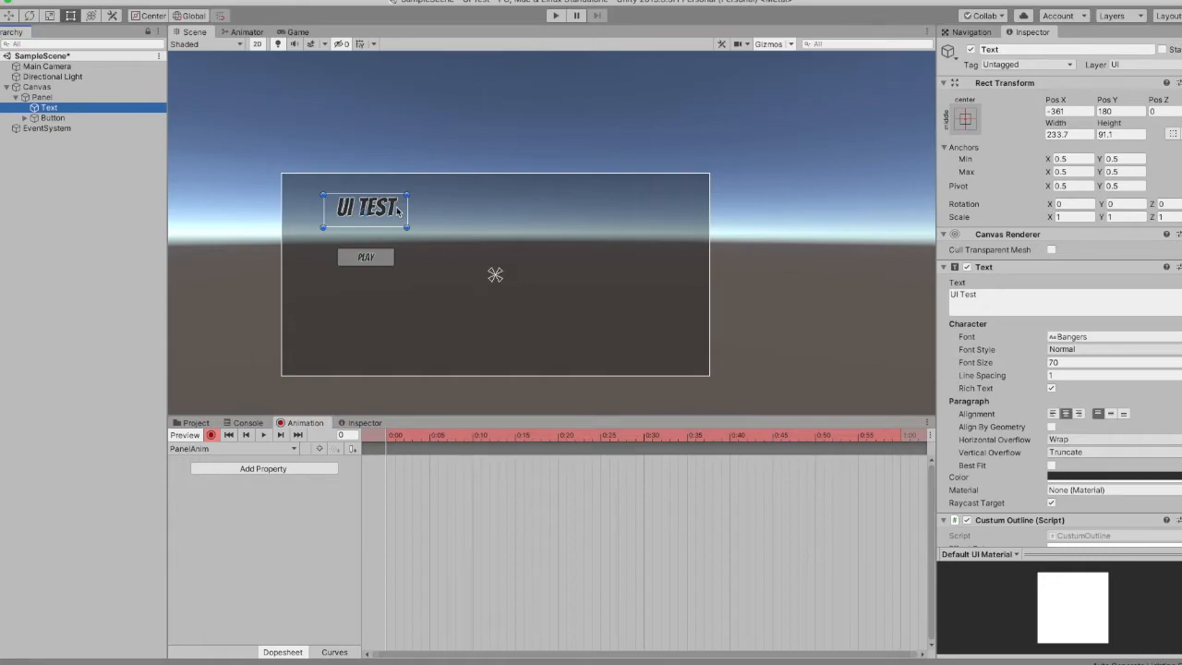
{"action": "left_click_drag", "start_coordinate": [398, 212], "coordinate": [251, 207]}
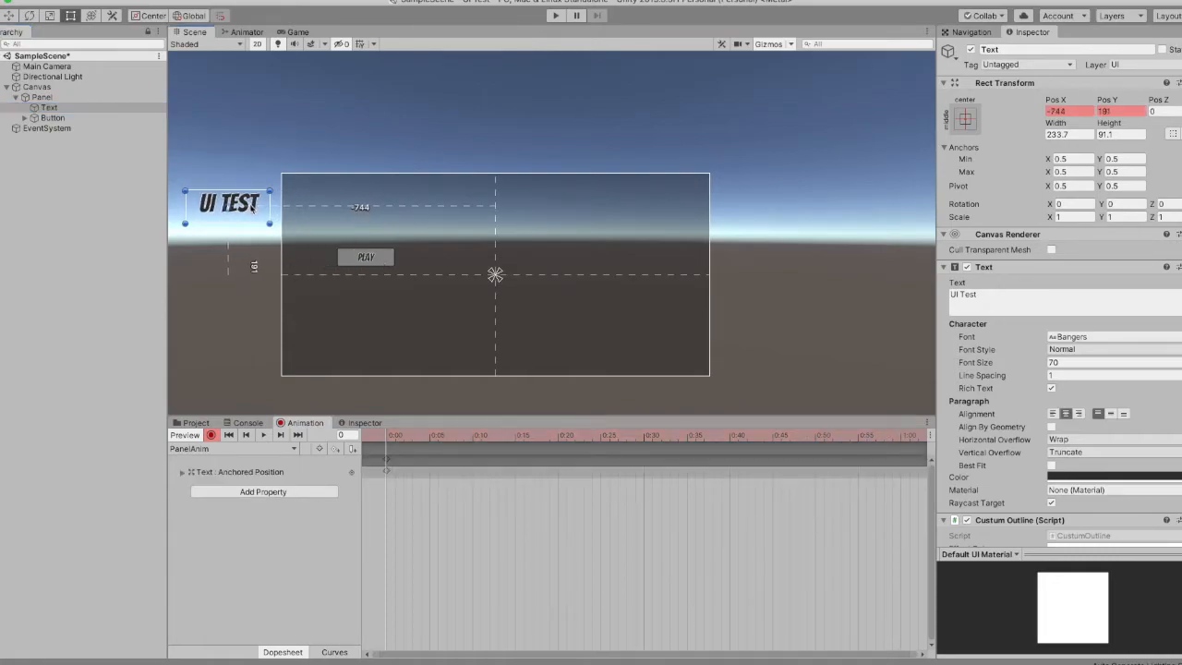
Record the Play button's frame 0 position outside the canvas, below the title, at about X -740, Y 69
{"action": "left_click", "coordinate": [389, 259]}
{"action": "left_click_drag", "start_coordinate": [390, 261], "coordinate": [248, 251]}
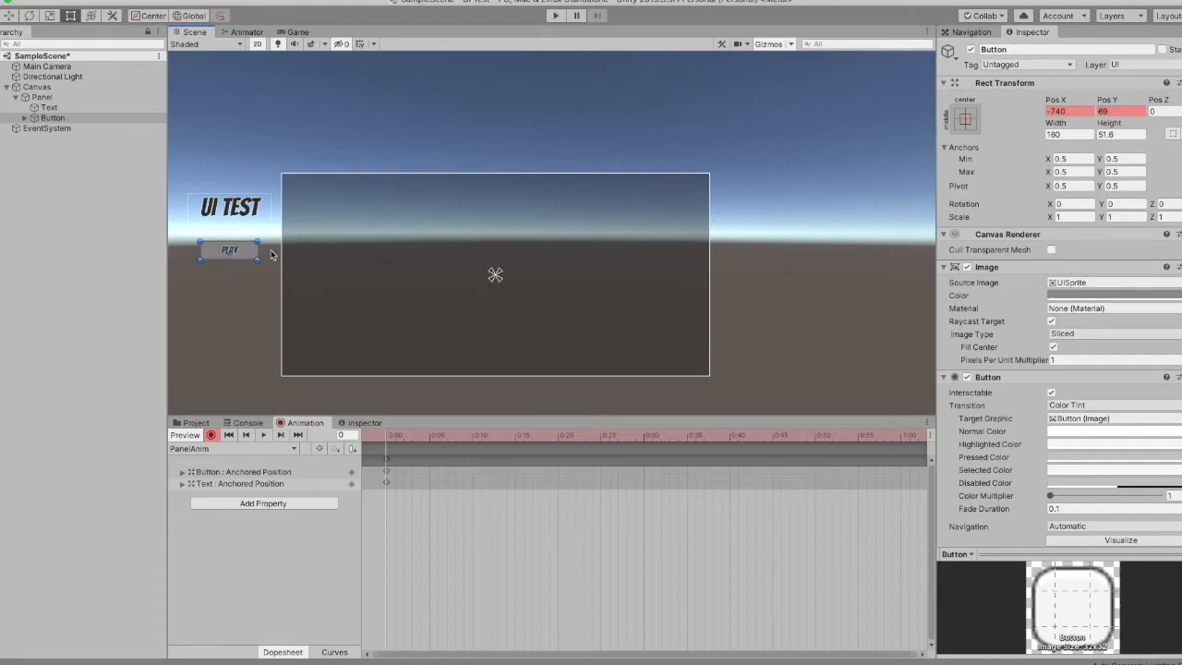
{"action": "scroll", "coordinate": [863, 491], "scroll_direction": "down", "scroll_amount": 1}
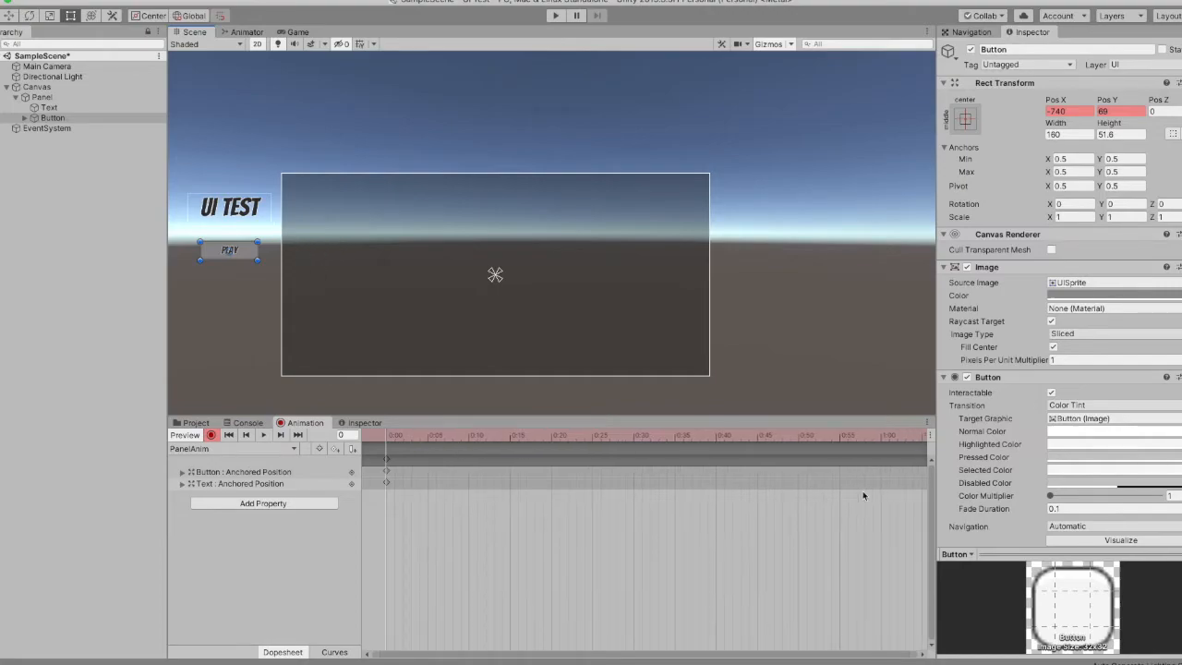
At frame 60 of PanelAnim, record the title and Play button moved together horizontally to the upper-left area inside the canvas
{"action": "left_click", "coordinate": [881, 438]}
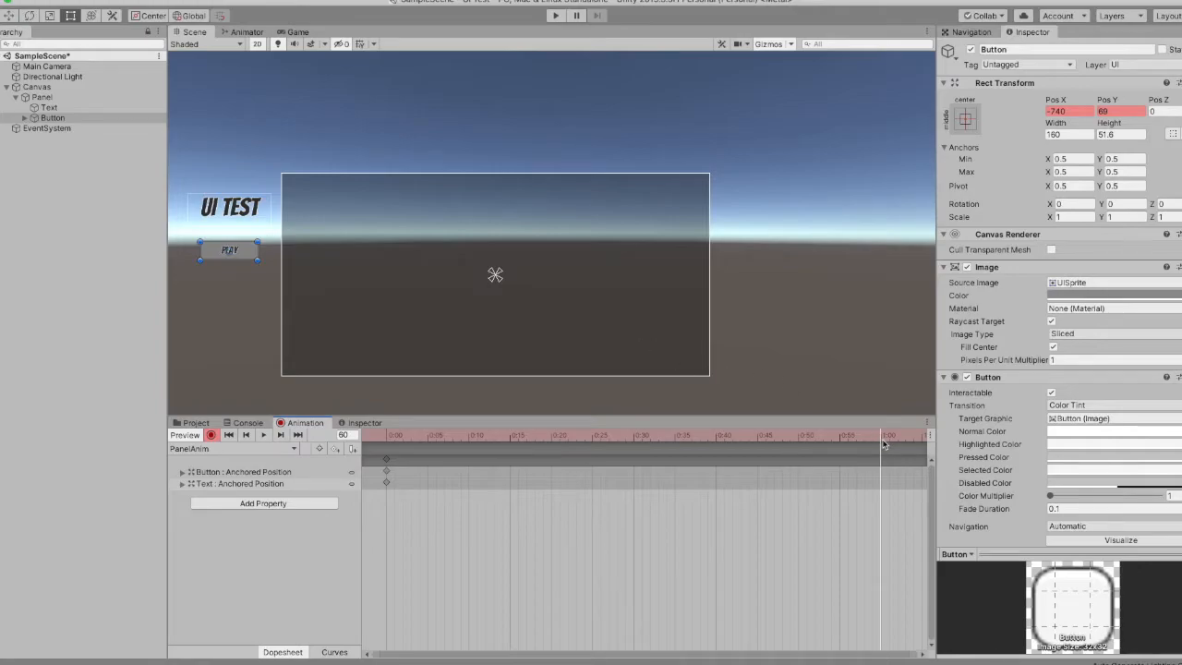
{"action": "left_click_drag", "start_coordinate": [185, 181], "coordinate": [282, 312]}
{"action": "left_click_drag", "start_coordinate": [255, 230], "coordinate": [411, 228]}
Play back PanelAnim, checking it in the Game and Scene views, and stop keyframe recording
{"action": "left_click", "coordinate": [263, 434]}
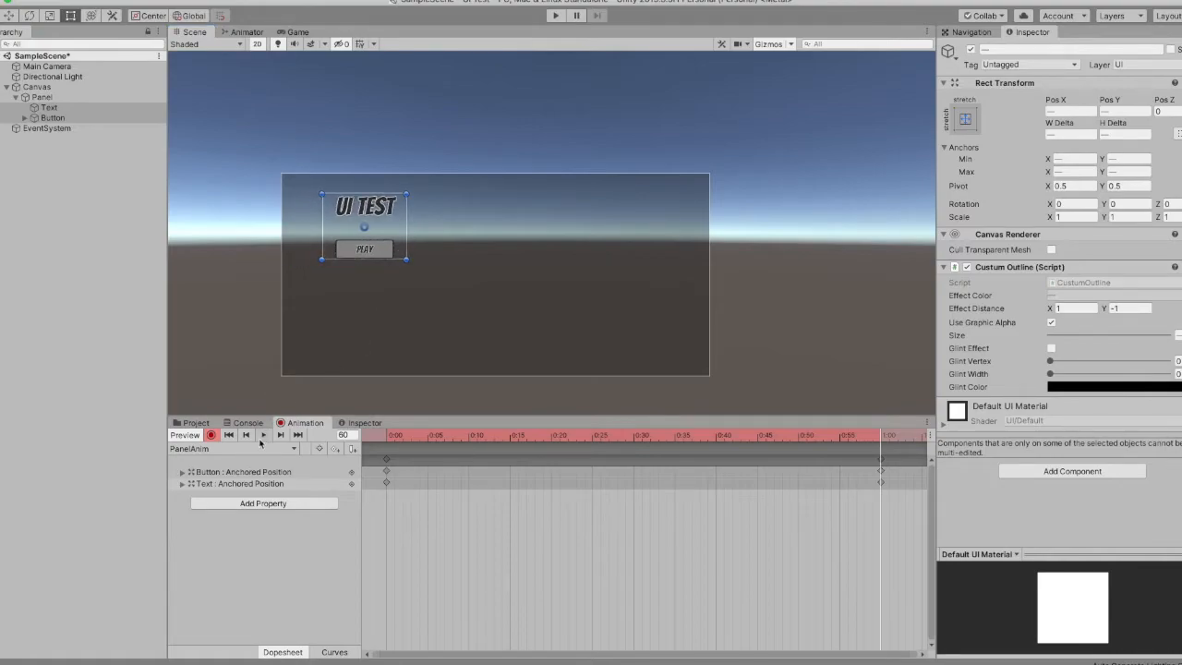
{"action": "left_click", "coordinate": [296, 32]}
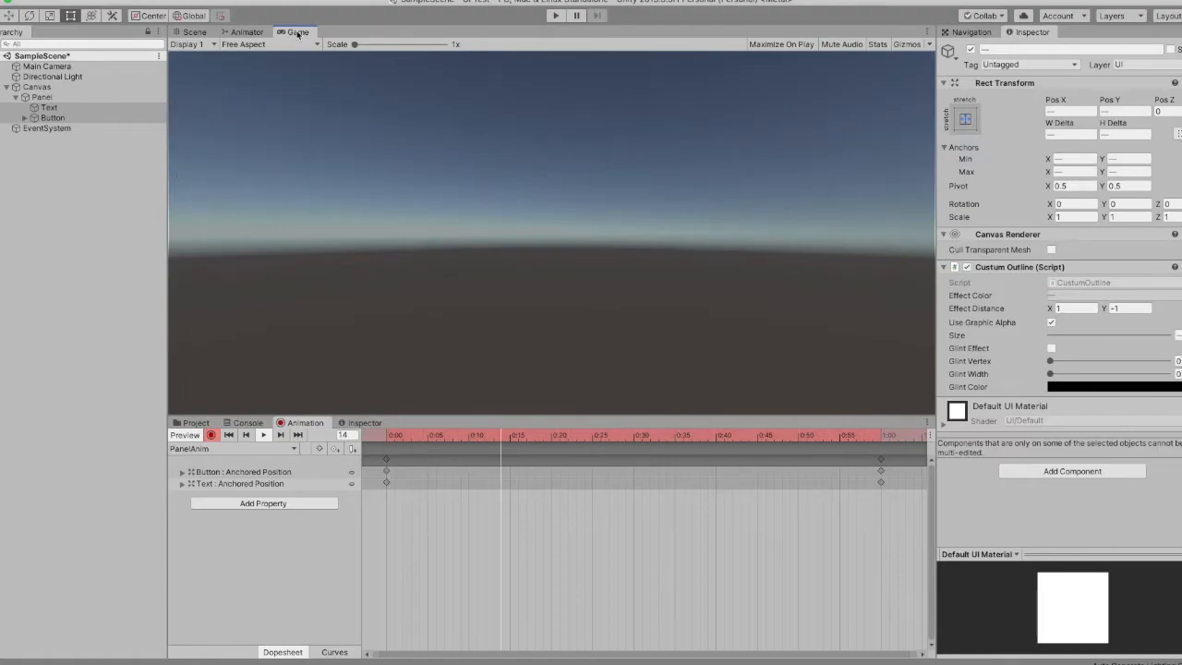
{"action": "left_click", "coordinate": [195, 32]}
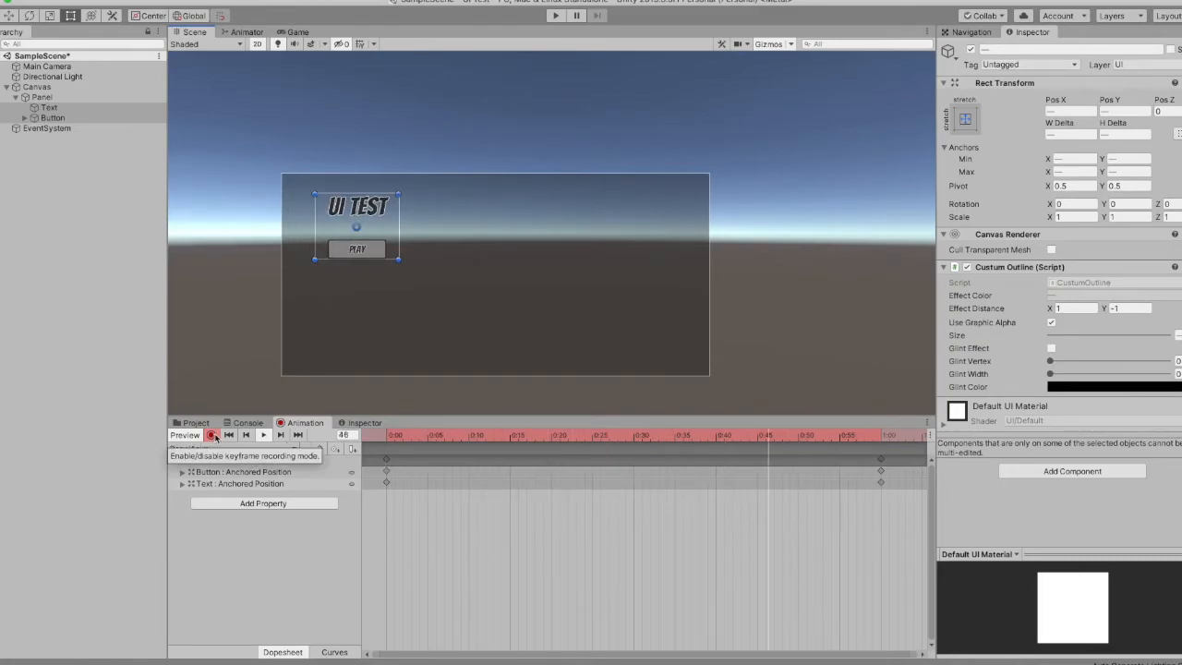
{"action": "left_click", "coordinate": [212, 435]}
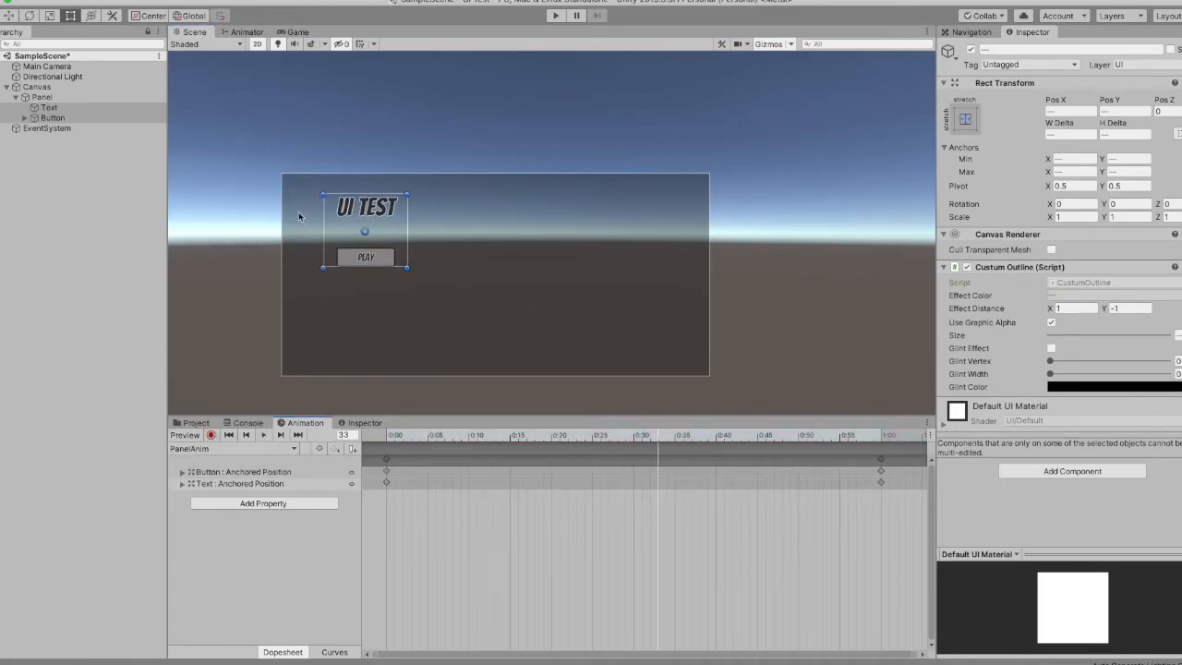
Select the PanelAnim clip in the Assets folder and turn off Loop Time
{"action": "left_click", "coordinate": [42, 97]}
{"action": "left_click", "coordinate": [1051, 418]}
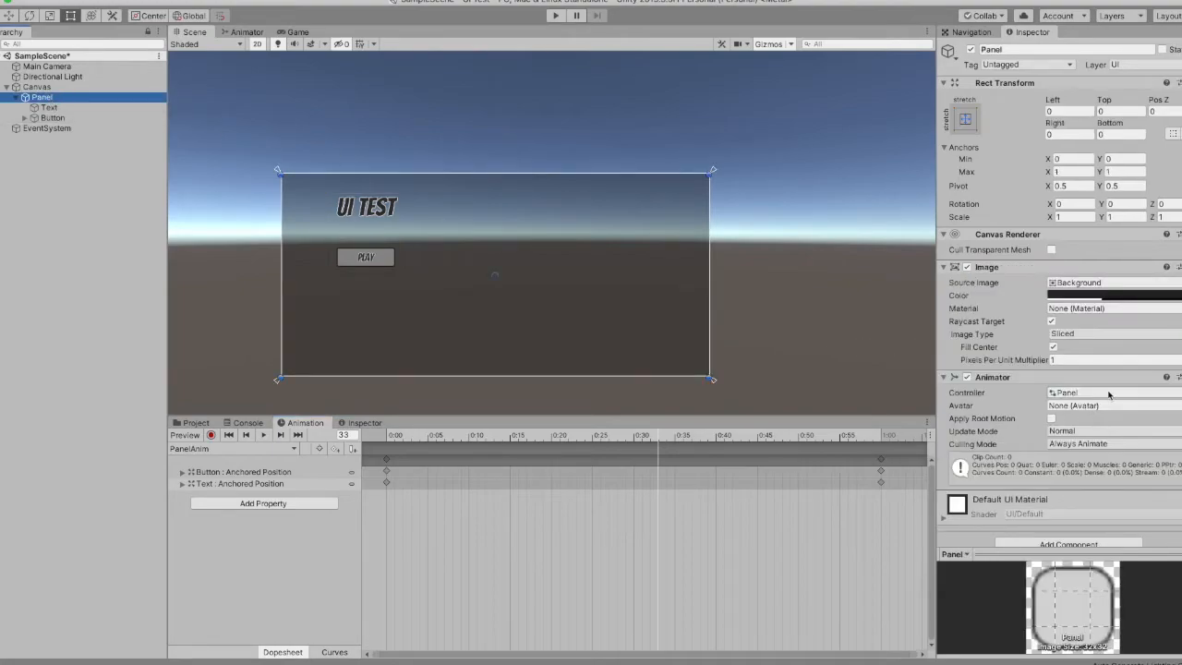
{"action": "left_click", "coordinate": [194, 423]}
{"action": "left_click", "coordinate": [447, 504]}
{"action": "left_click", "coordinate": [515, 504]}
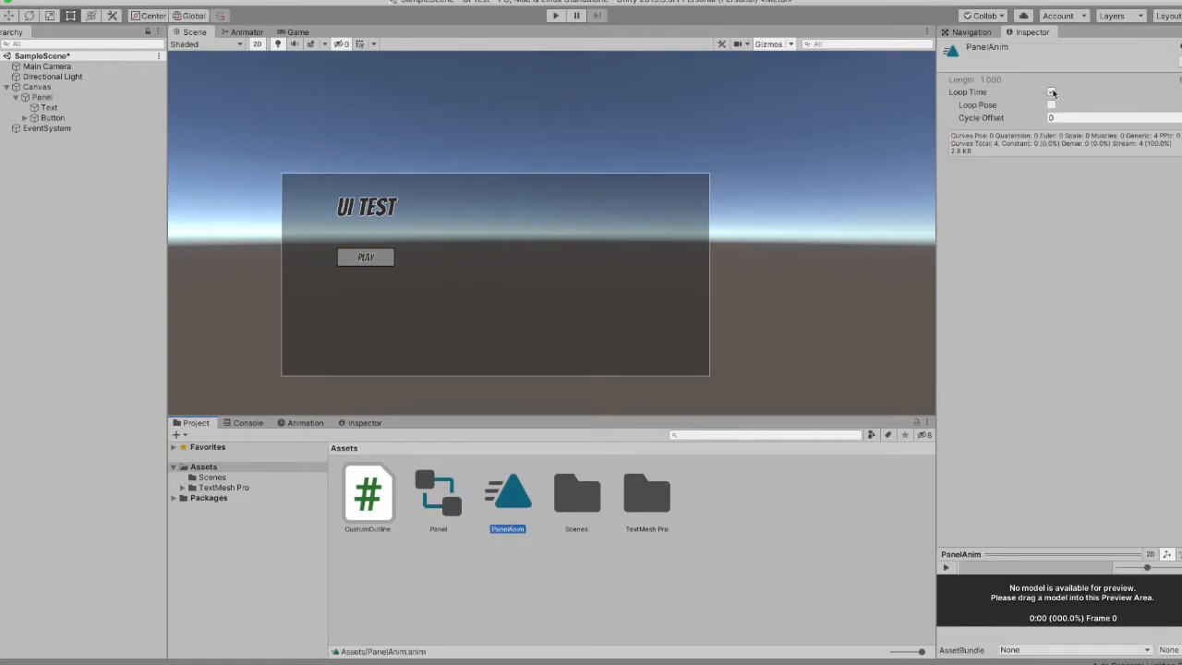
{"action": "left_click", "coordinate": [1052, 92]}
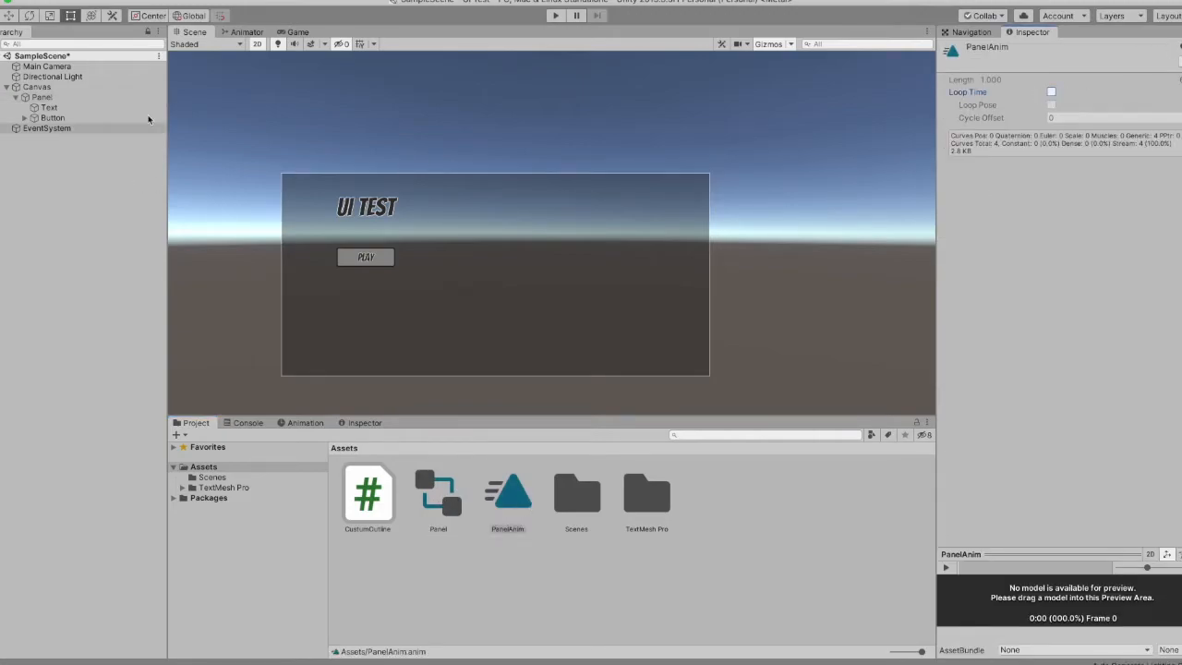
Run the scene to watch the title and Play button slide in, and stop it
{"action": "left_click", "coordinate": [7, 87]}
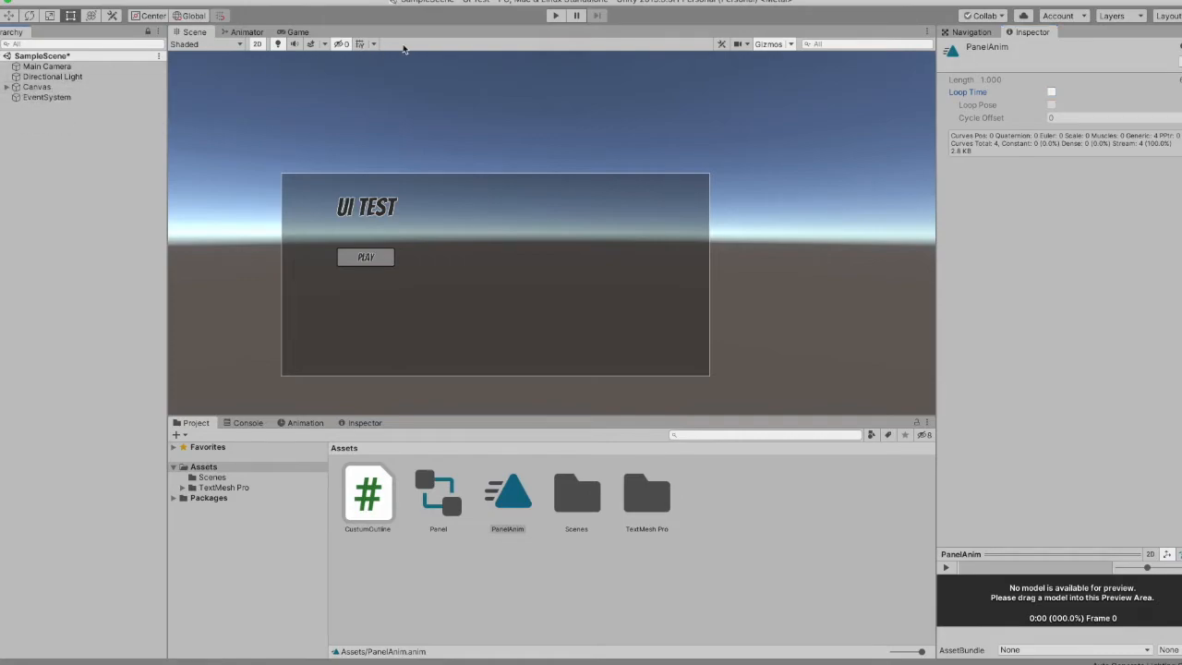
{"action": "left_click", "coordinate": [555, 15]}
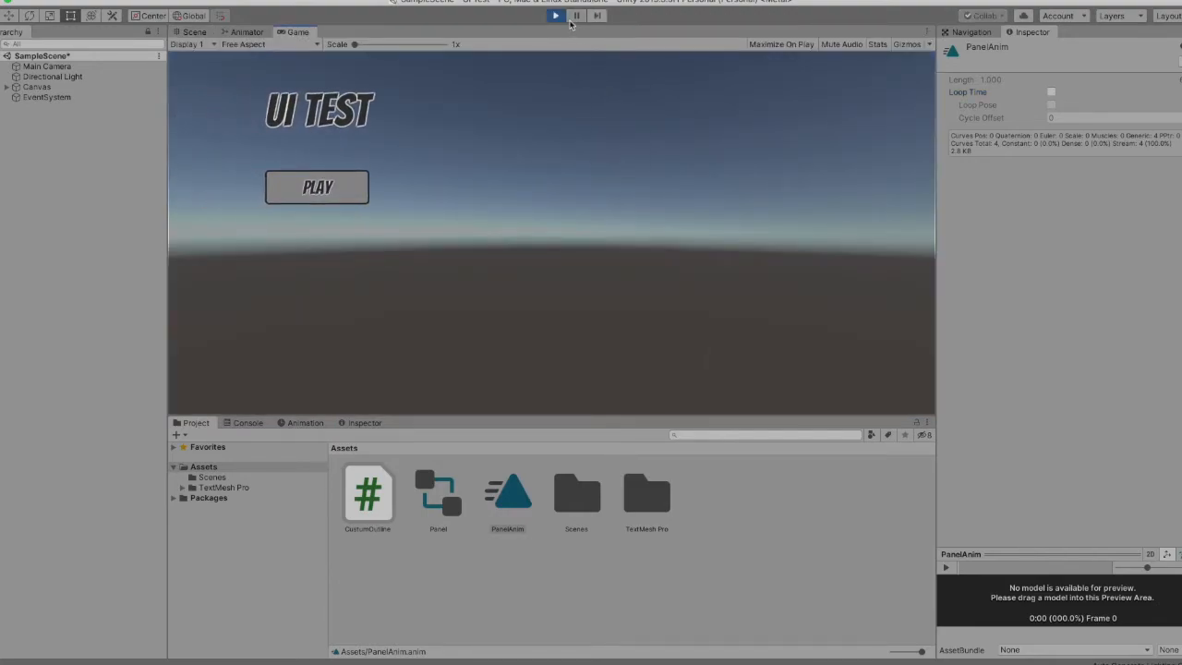
{"action": "left_click", "coordinate": [555, 16]}
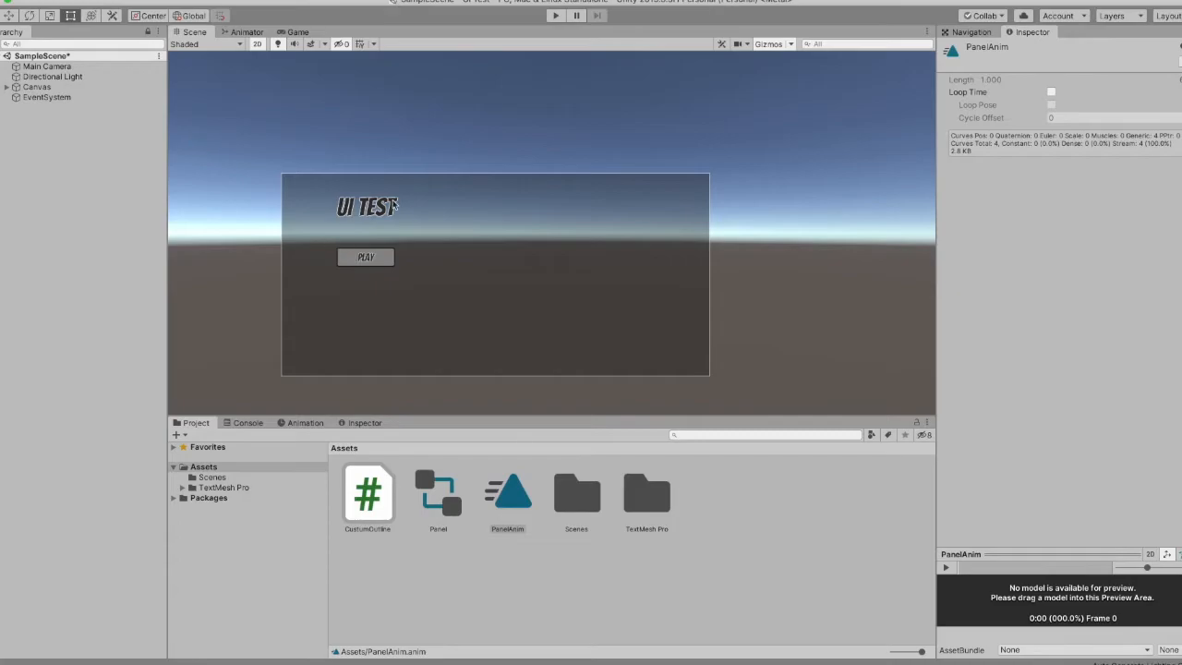
Select the Play button under the Panel and keep its Button component's Transition on Color Tint
{"action": "left_click", "coordinate": [93, 96]}
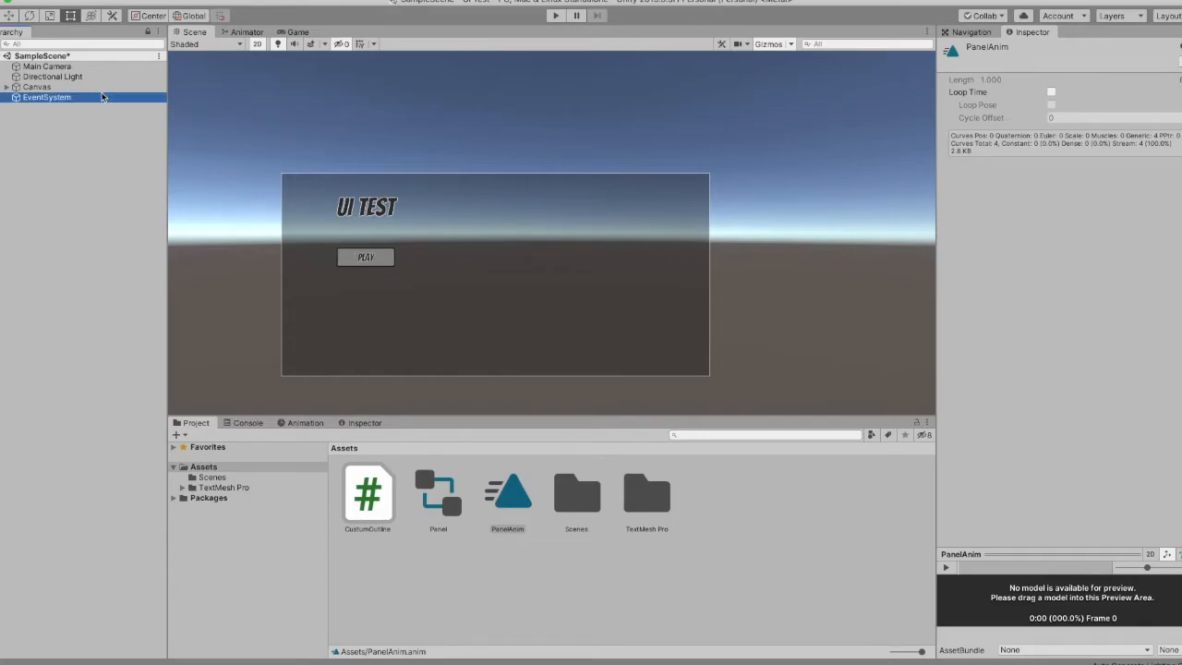
{"action": "left_click", "coordinate": [28, 86]}
{"action": "left_click", "coordinate": [6, 86]}
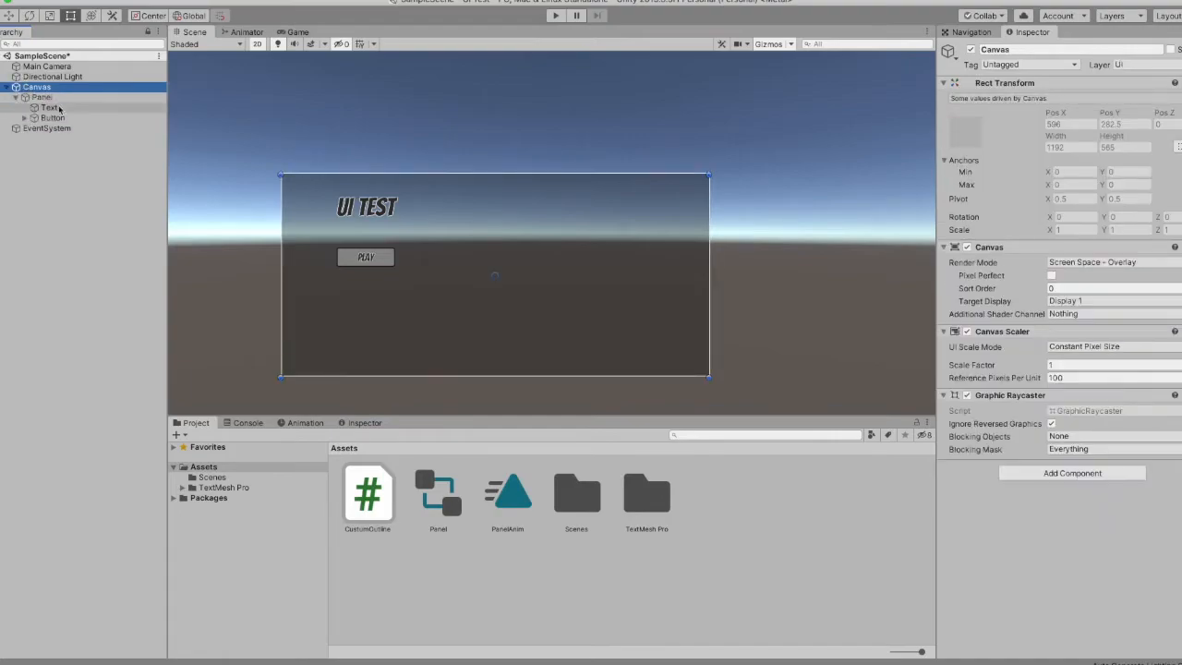
{"action": "left_click", "coordinate": [16, 97]}
{"action": "left_click", "coordinate": [51, 117]}
{"action": "scroll", "coordinate": [1087, 459], "scroll_direction": "down", "scroll_amount": 3}
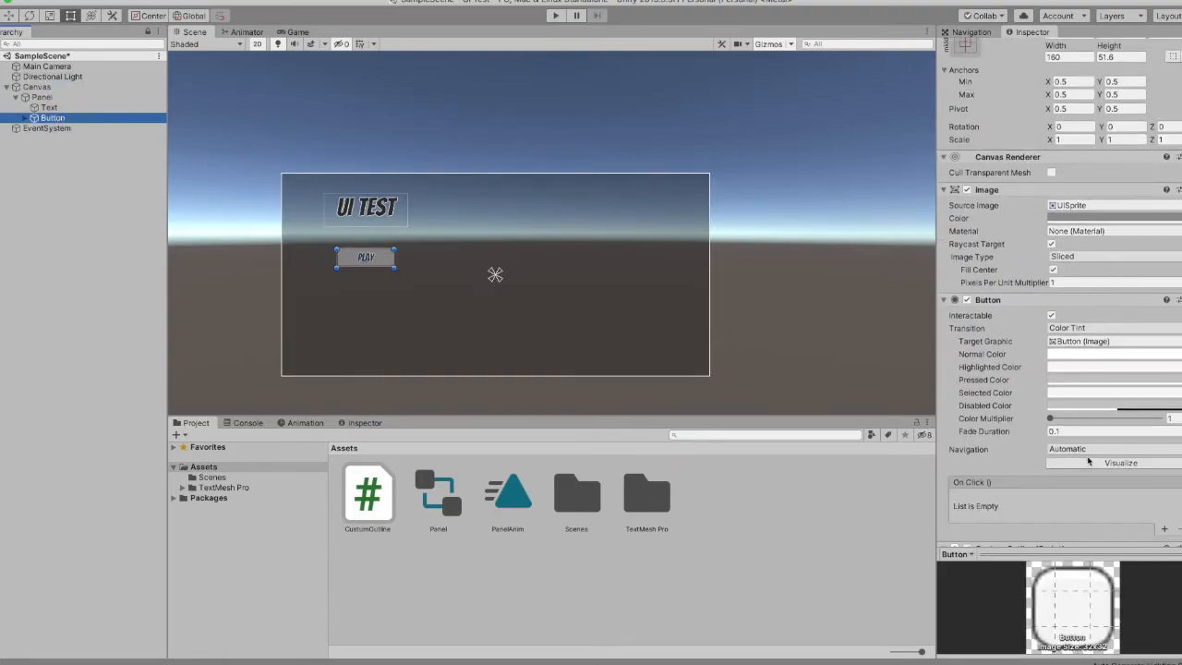
{"action": "left_click", "coordinate": [1077, 328]}
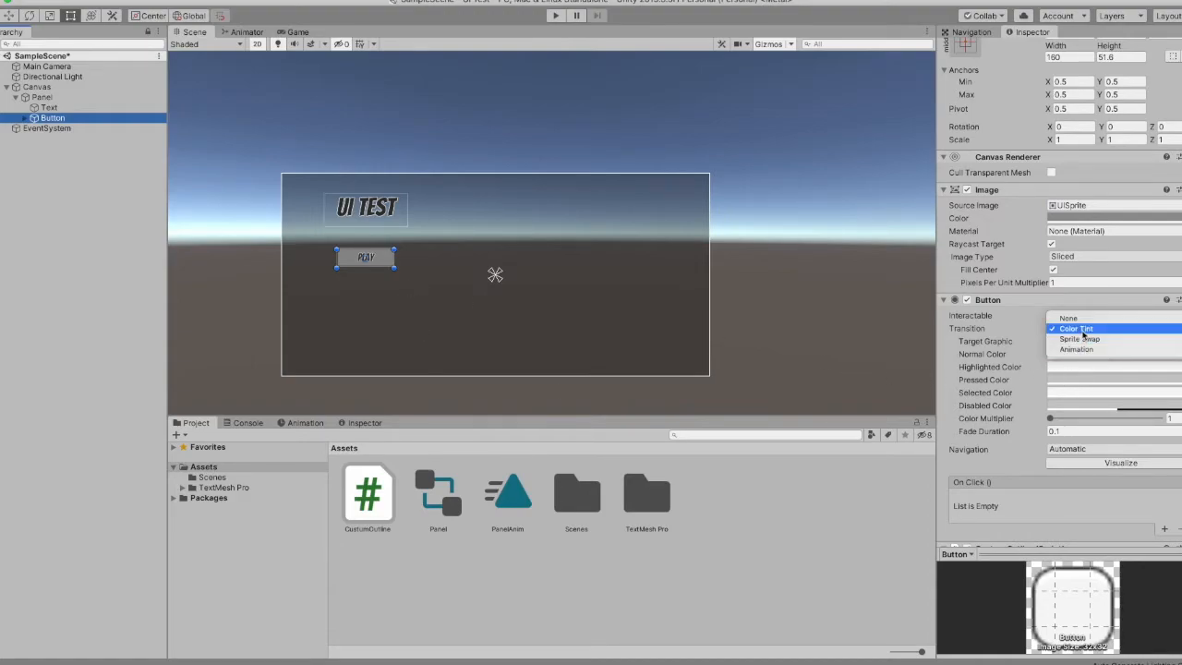
{"action": "left_click", "coordinate": [1076, 329]}
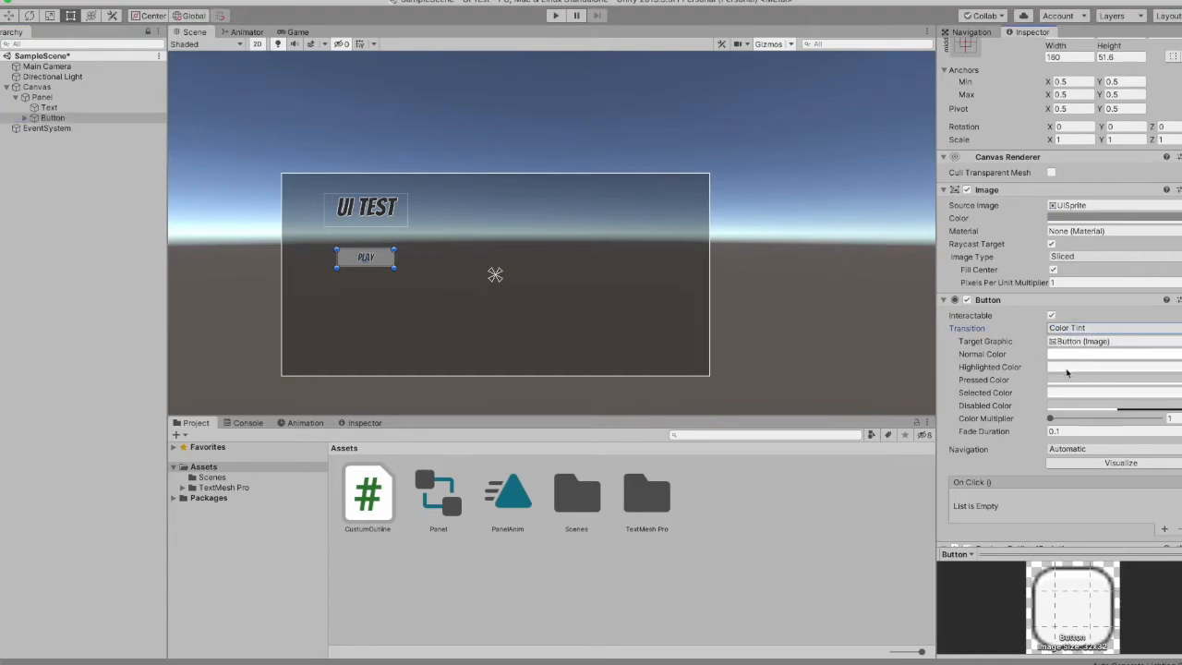
Set the Play button's Highlighted Color to a dark grey
{"action": "left_click", "coordinate": [1066, 372]}
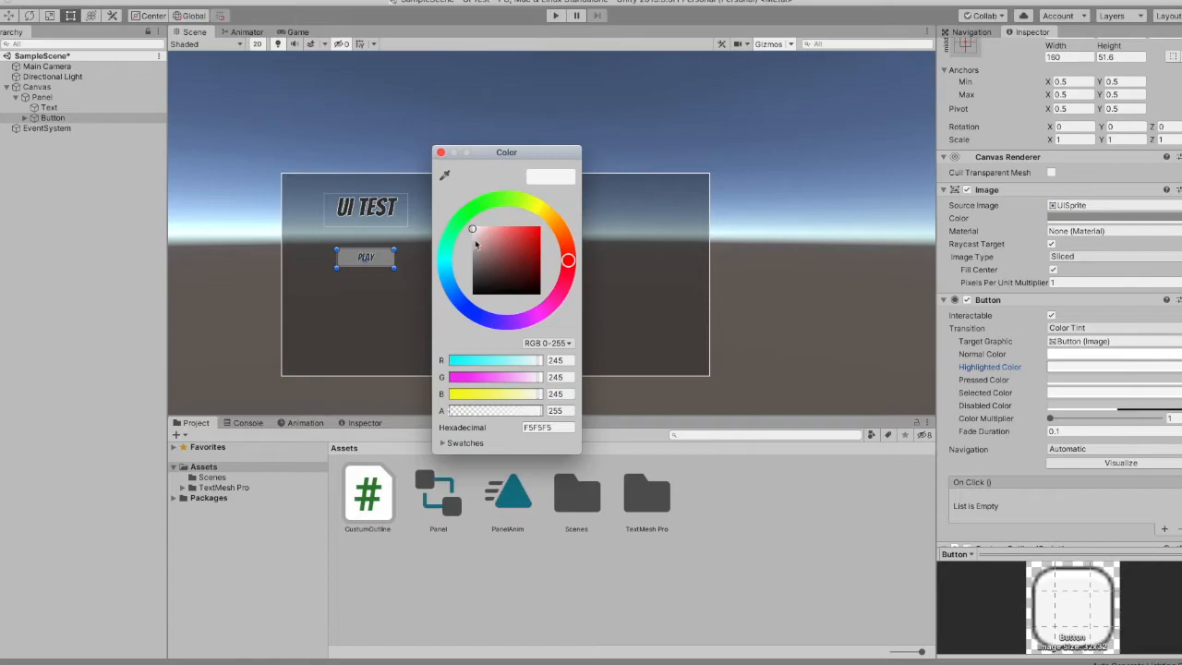
{"action": "left_click", "coordinate": [474, 243]}
{"action": "left_click_drag", "start_coordinate": [473, 243], "coordinate": [473, 266]}
{"action": "left_click", "coordinate": [442, 152]}
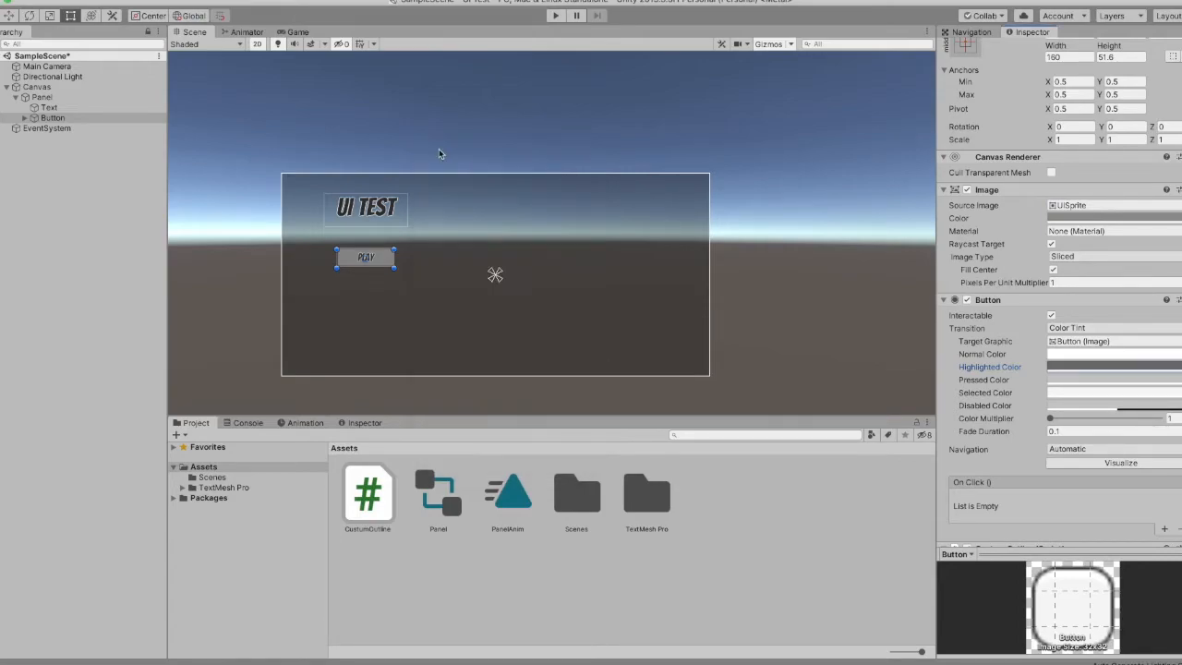
Set the Play button's Pressed Color to a lighter, near-white grey
{"action": "left_click", "coordinate": [1065, 380]}
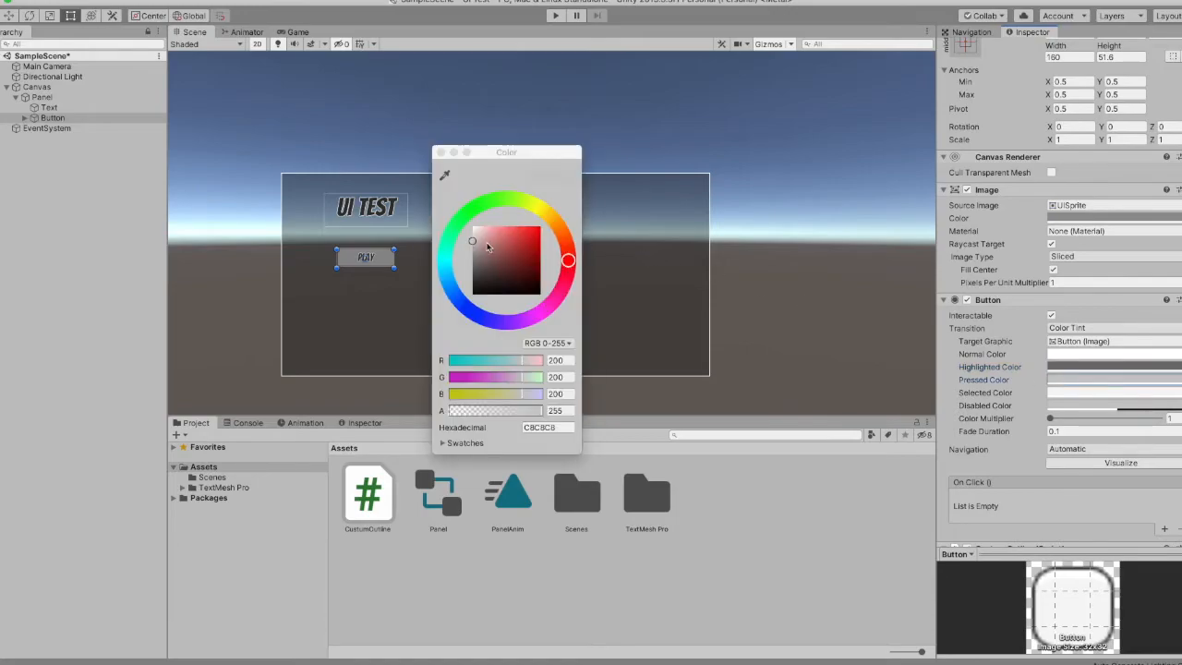
{"action": "left_click_drag", "start_coordinate": [474, 238], "coordinate": [471, 232]}
{"action": "left_click", "coordinate": [440, 153]}
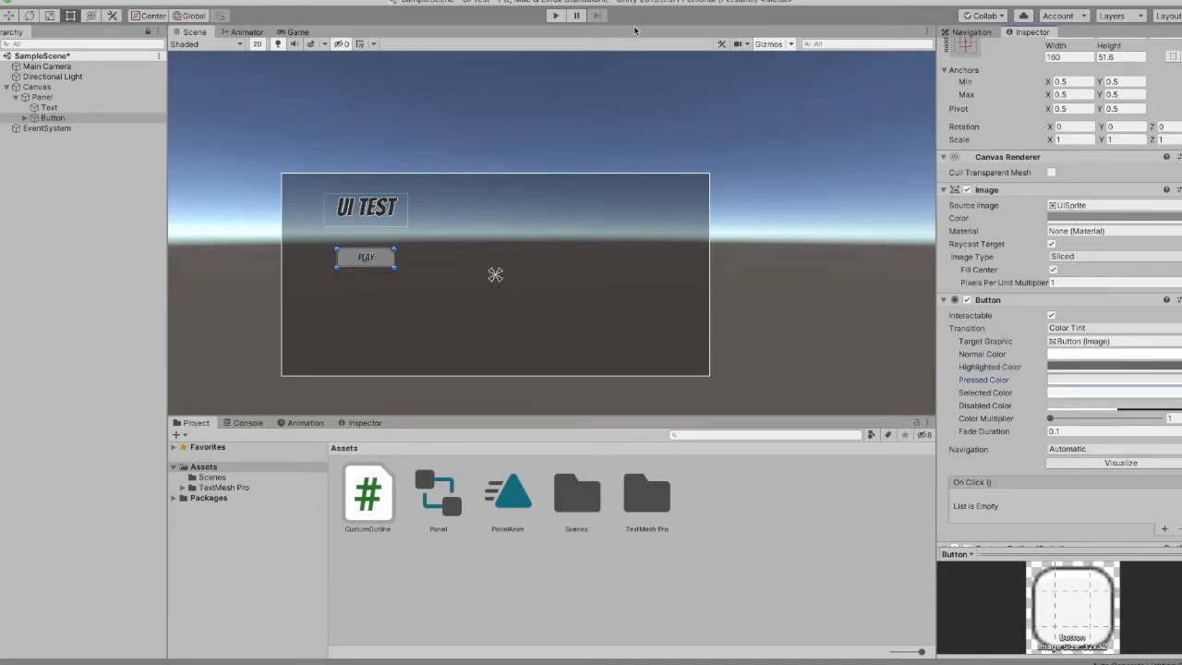
Run the scene, test the Play button's highlighted and pressed colours, and stop it
{"action": "left_click", "coordinate": [555, 15]}
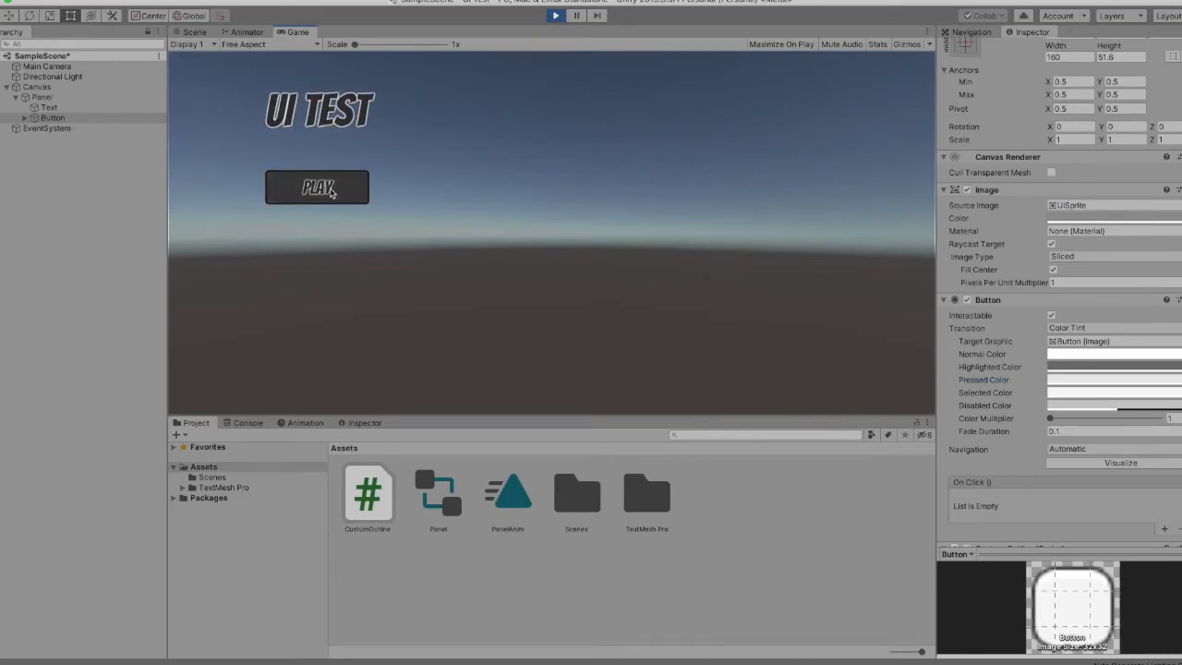
{"action": "left_click", "coordinate": [330, 189]}
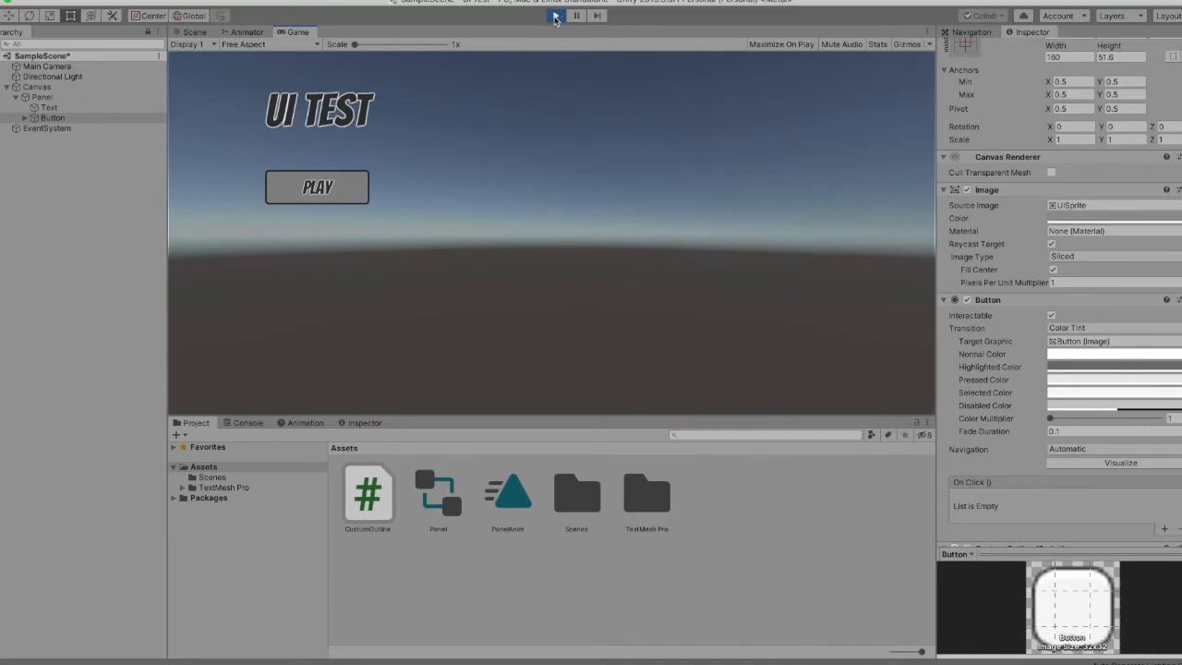
{"action": "left_click", "coordinate": [555, 16]}
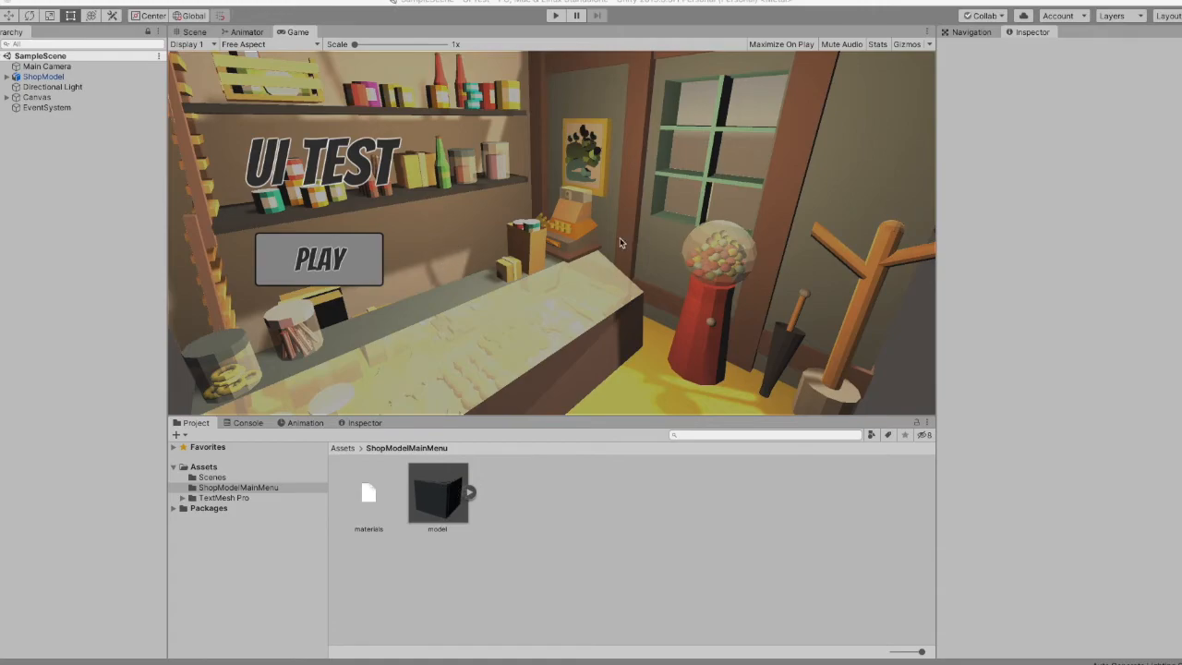
Expand ShopModel in the hierarchy to examine its child objects and lights
{"action": "left_click", "coordinate": [8, 76]}
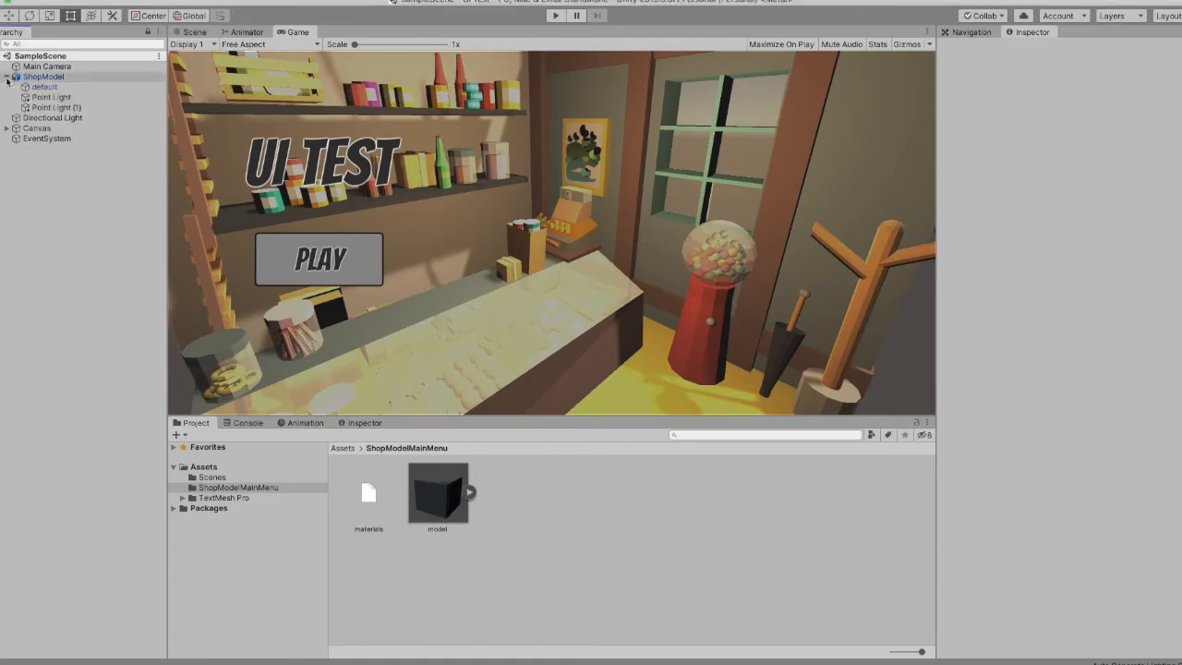
{"action": "left_click", "coordinate": [43, 98]}
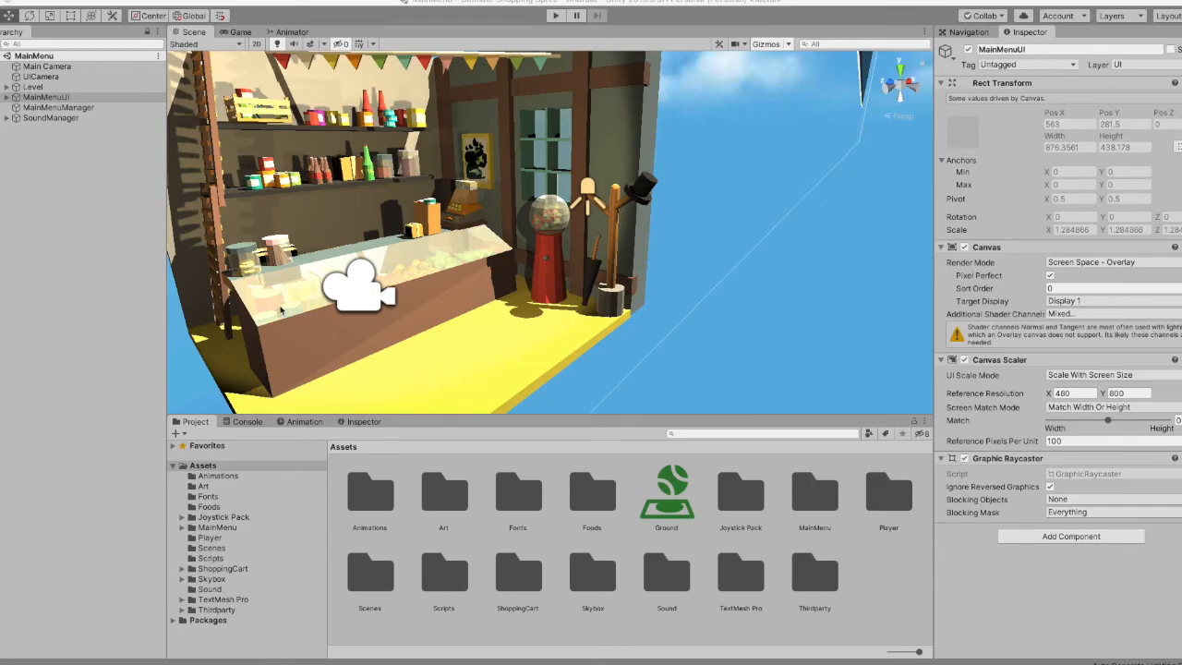
Run the MainMenu scene of the Shopping Spree project, and open and close its Shop window
{"action": "left_click", "coordinate": [555, 16]}
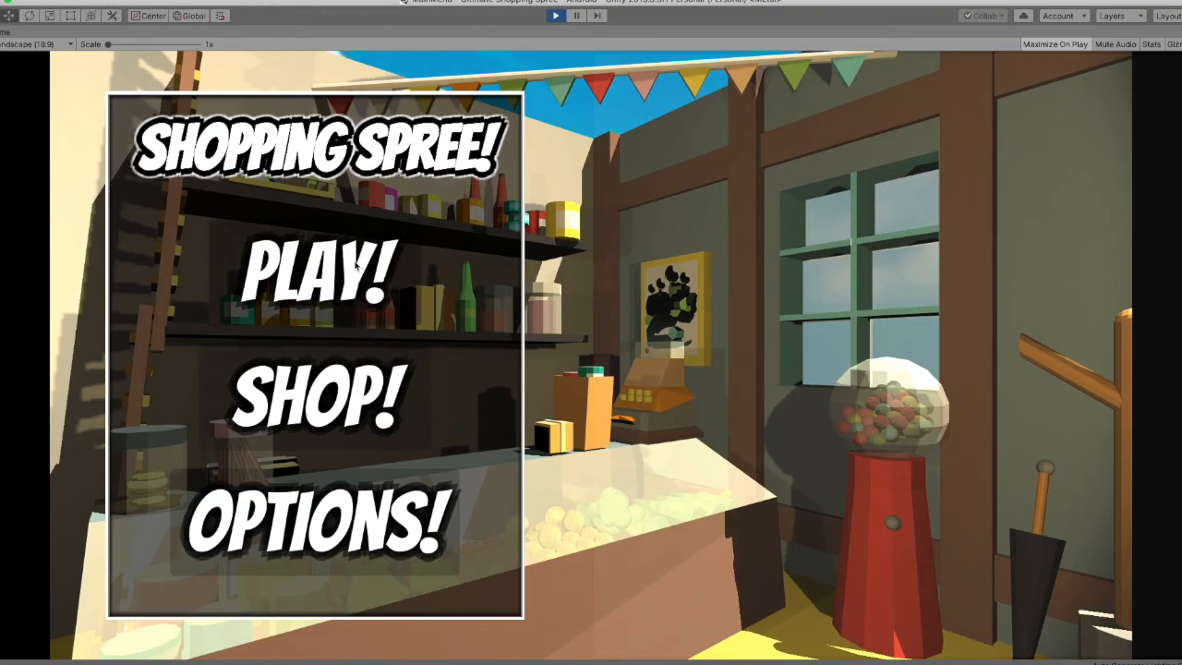
{"action": "left_click", "coordinate": [351, 399]}
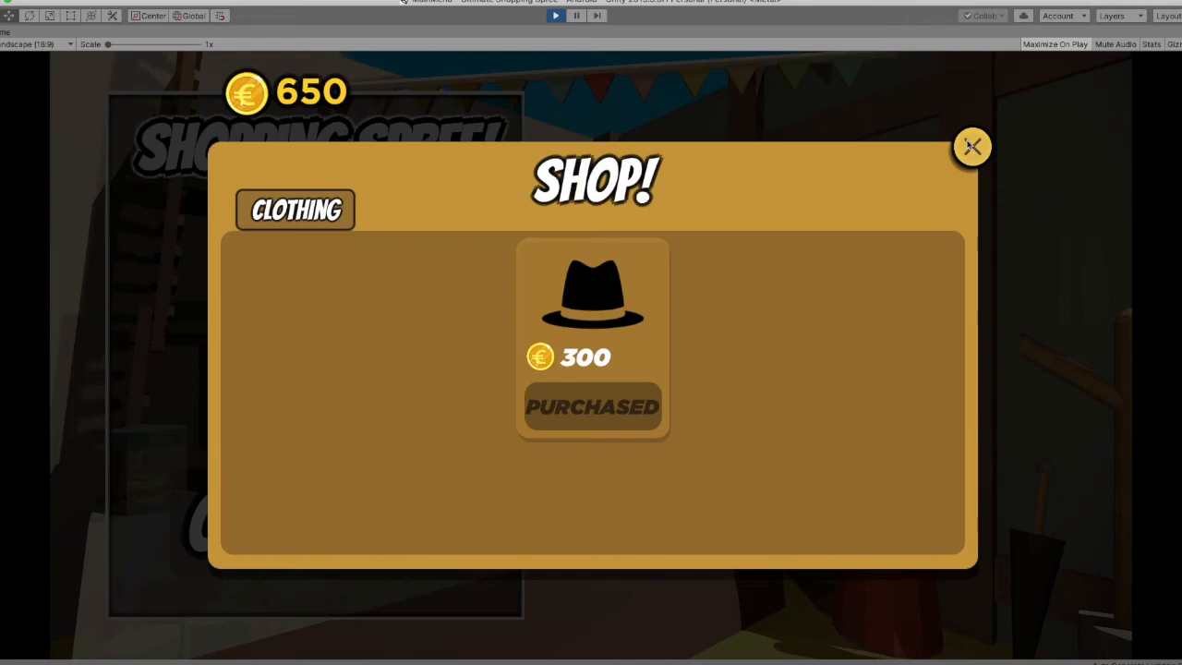
{"action": "left_click", "coordinate": [972, 146]}
Open the running game's options, try the Music slider at a high and a low level, and exit the settings
{"action": "left_click", "coordinate": [357, 503]}
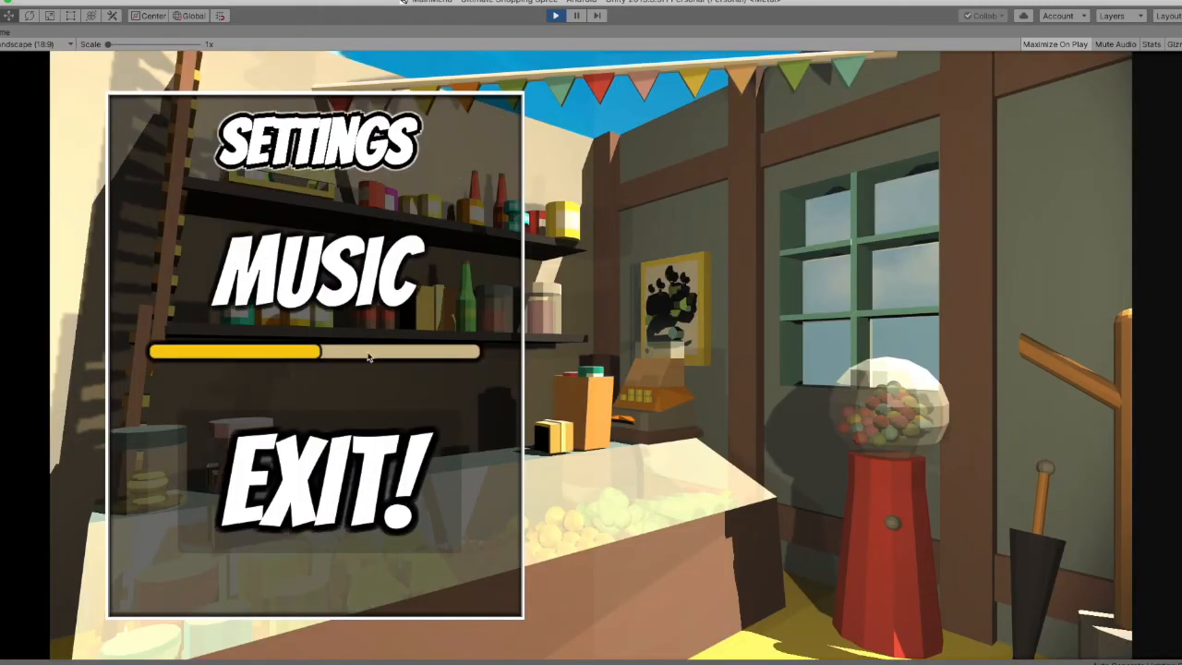
{"action": "left_click", "coordinate": [441, 360]}
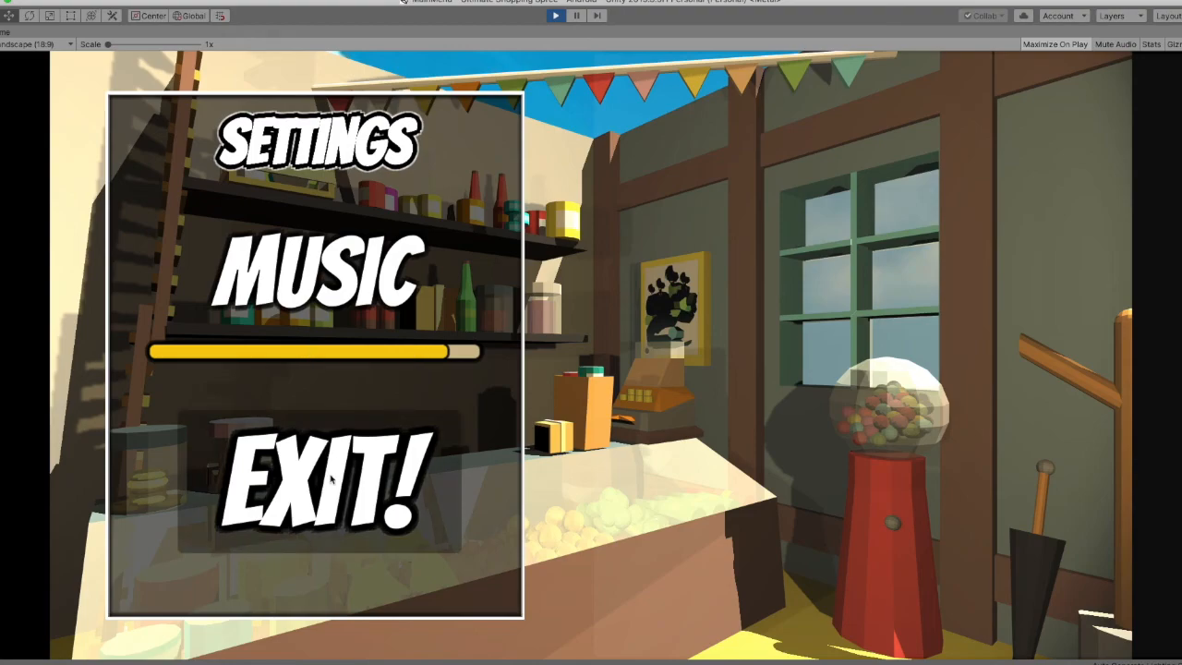
{"action": "left_click", "coordinate": [259, 358]}
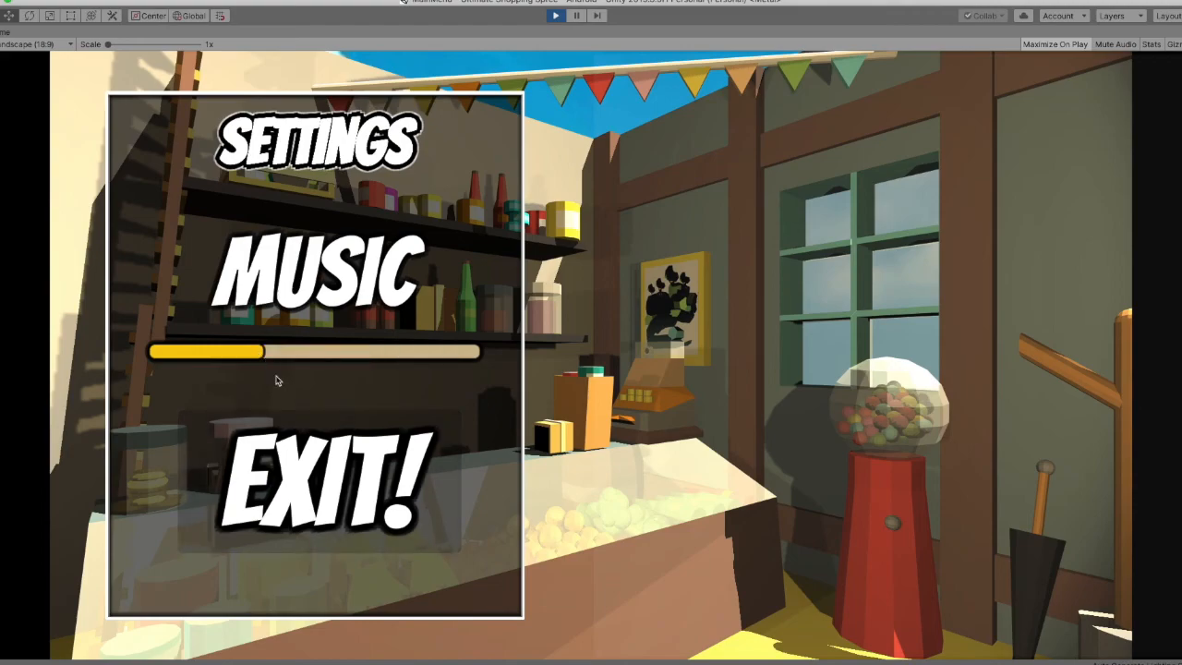
{"action": "left_click", "coordinate": [341, 492]}
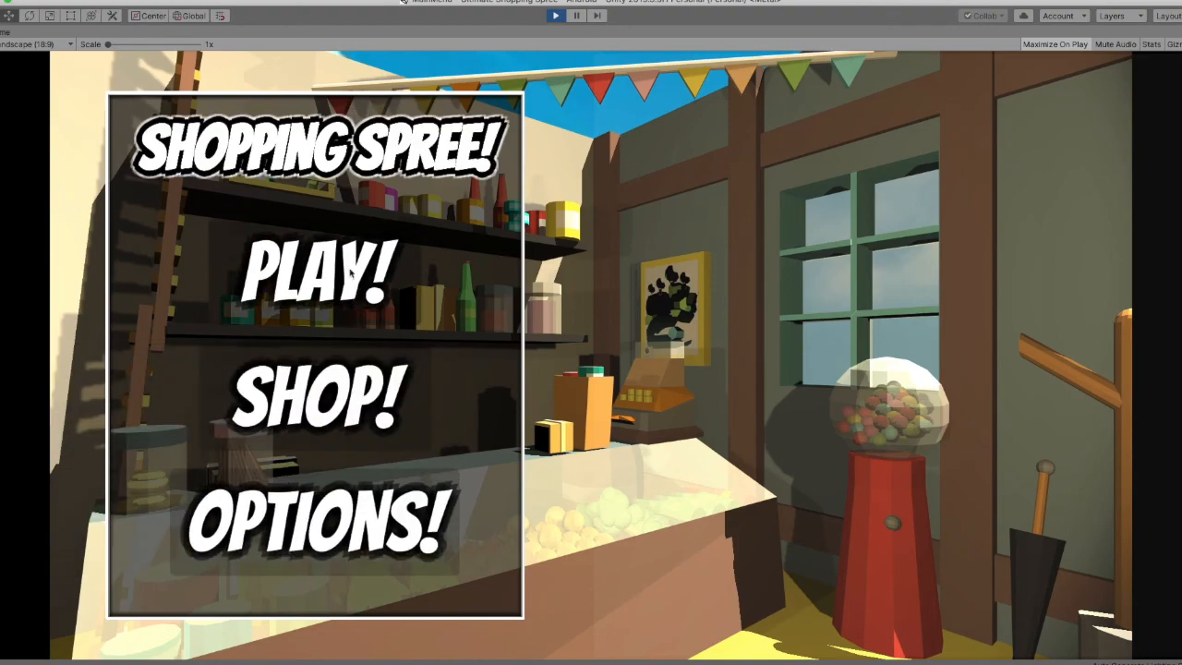
Open the Game Modes window from the running main menu's Play option and exit it
{"action": "left_click", "coordinate": [351, 272]}
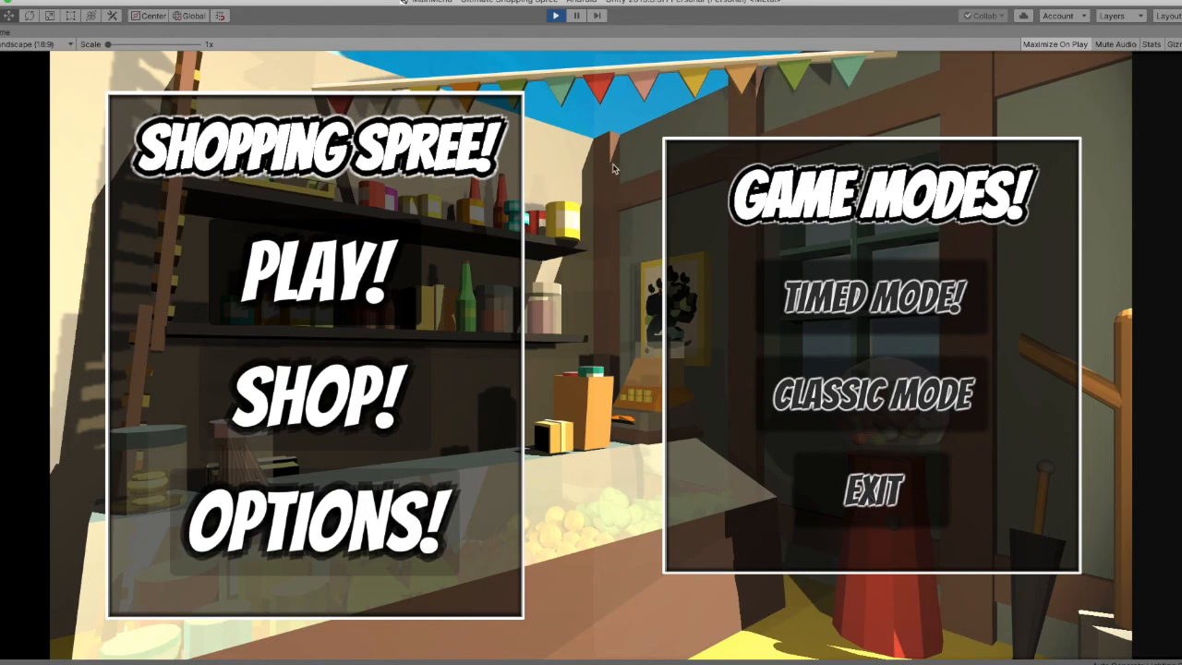
{"action": "left_click", "coordinate": [838, 488]}
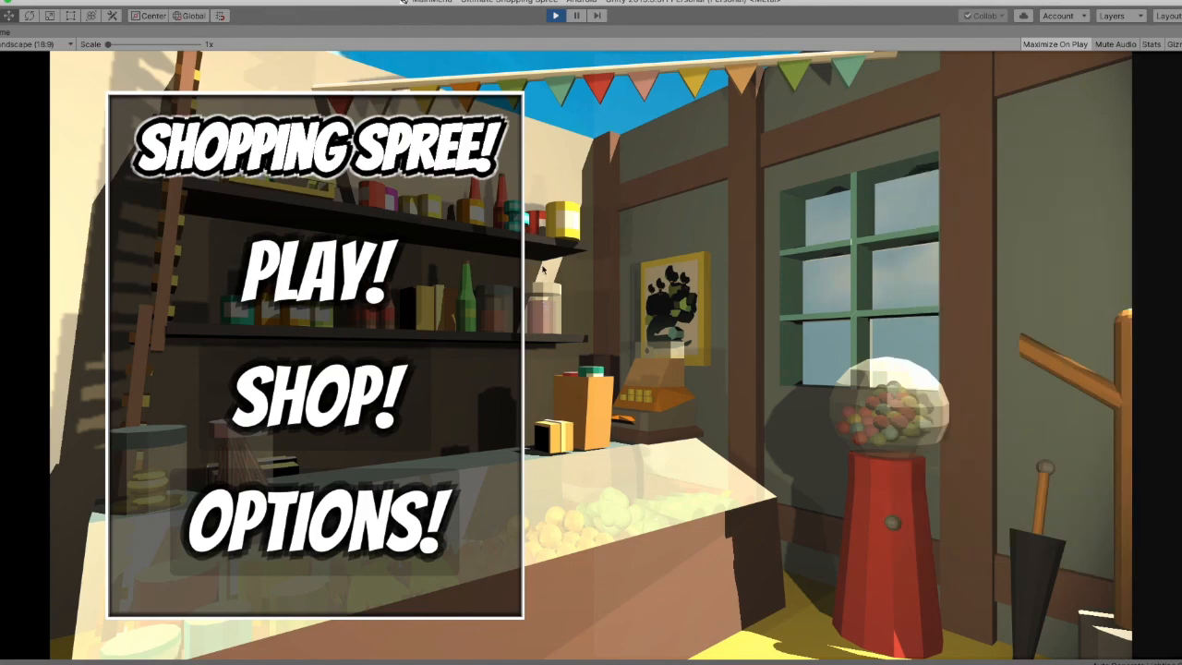